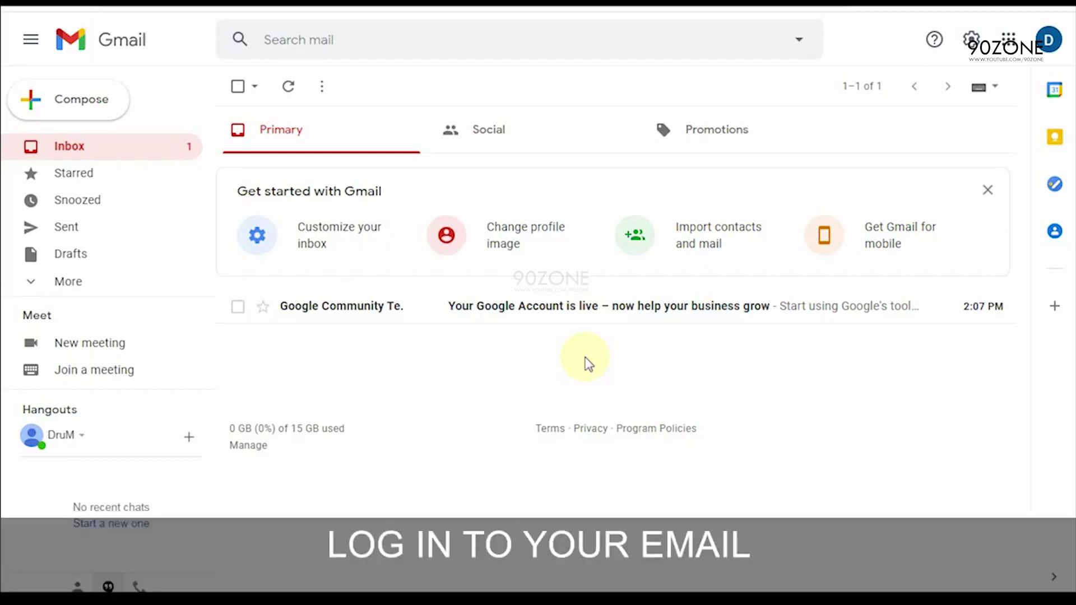
Step: Open the old account's avatar menu and go to Manage your Google Account
{"action": "left_click", "coordinate": [1049, 40]}
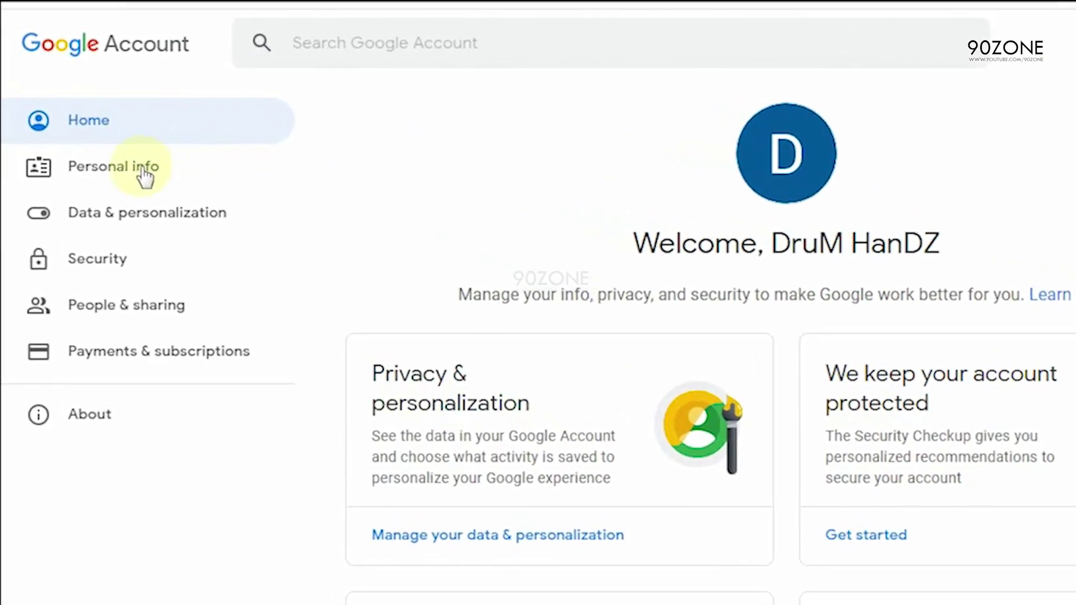
Step: Open the Email entry under Personal info > Contact info and highlight the 'can't change this address' note
{"action": "left_click", "coordinate": [91, 140]}
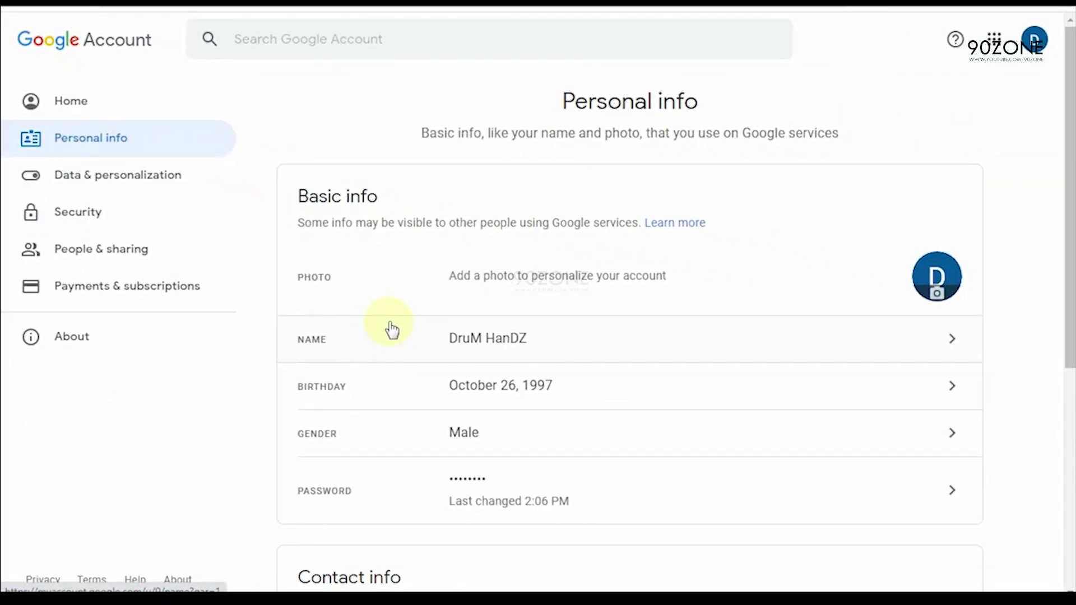
{"action": "scroll", "coordinate": [627, 303], "scroll_direction": "down", "scroll_amount": 3}
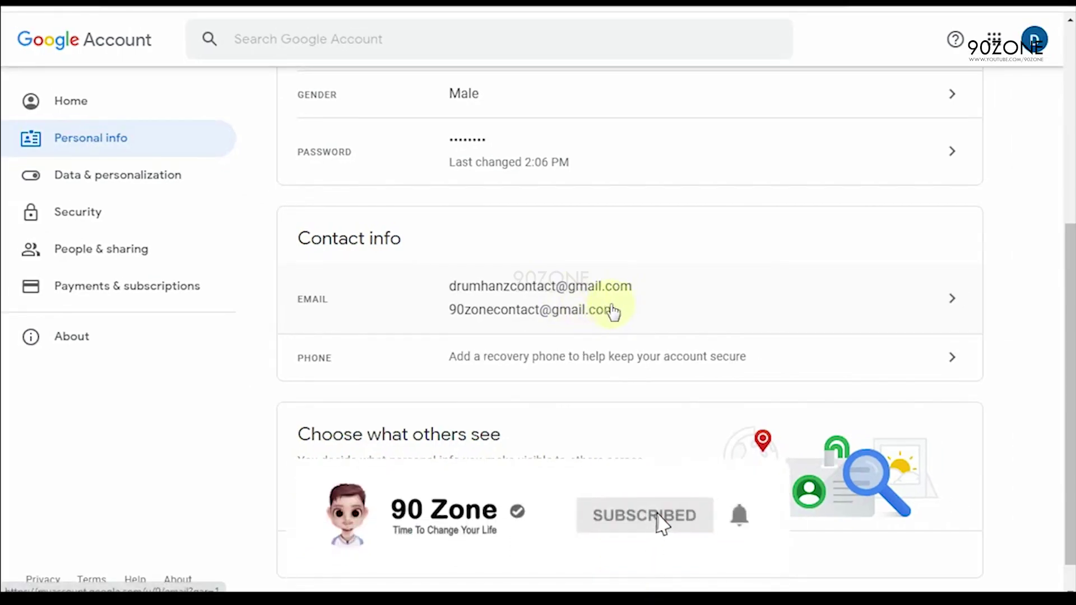
{"action": "left_click", "coordinate": [614, 312]}
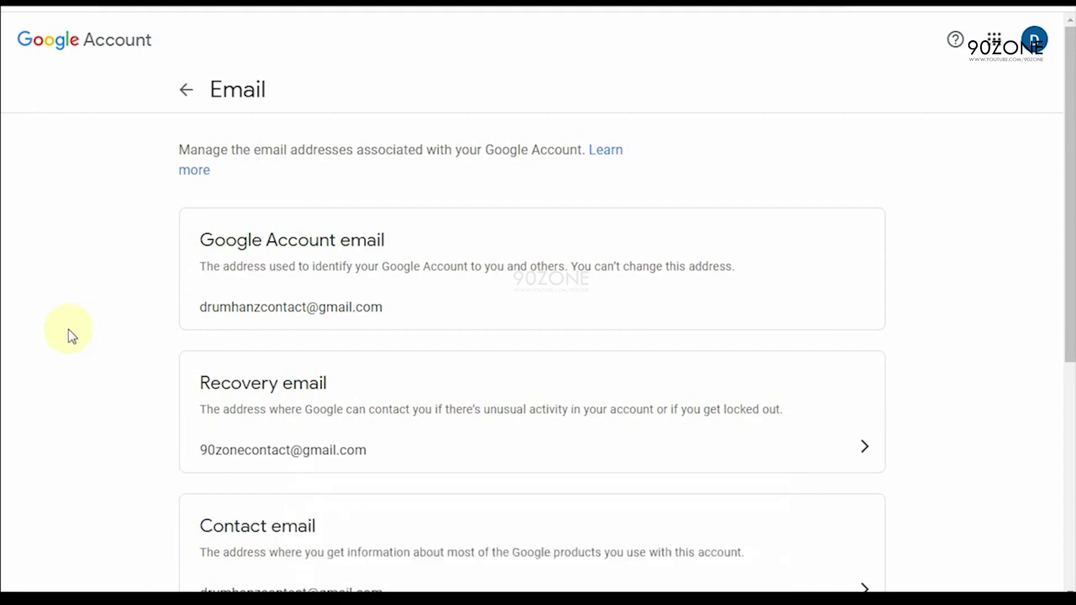
{"action": "left_click_drag", "start_coordinate": [571, 267], "coordinate": [822, 258]}
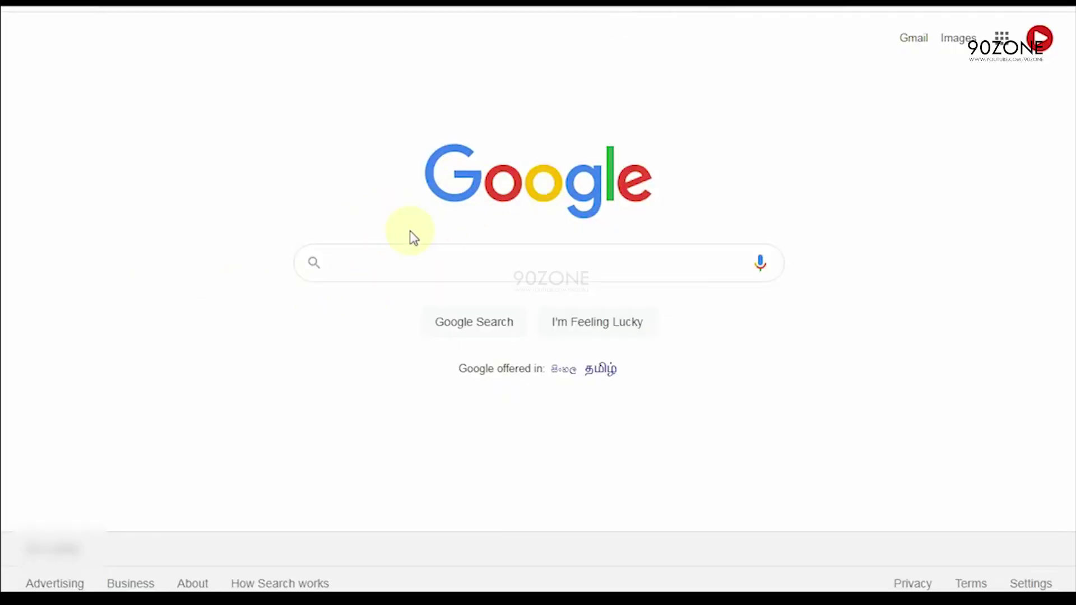
Step: Search Google for 'gmail' and open the 'Gmail - Google' result
{"action": "left_click", "coordinate": [385, 258]}
{"action": "type", "text": "g"}
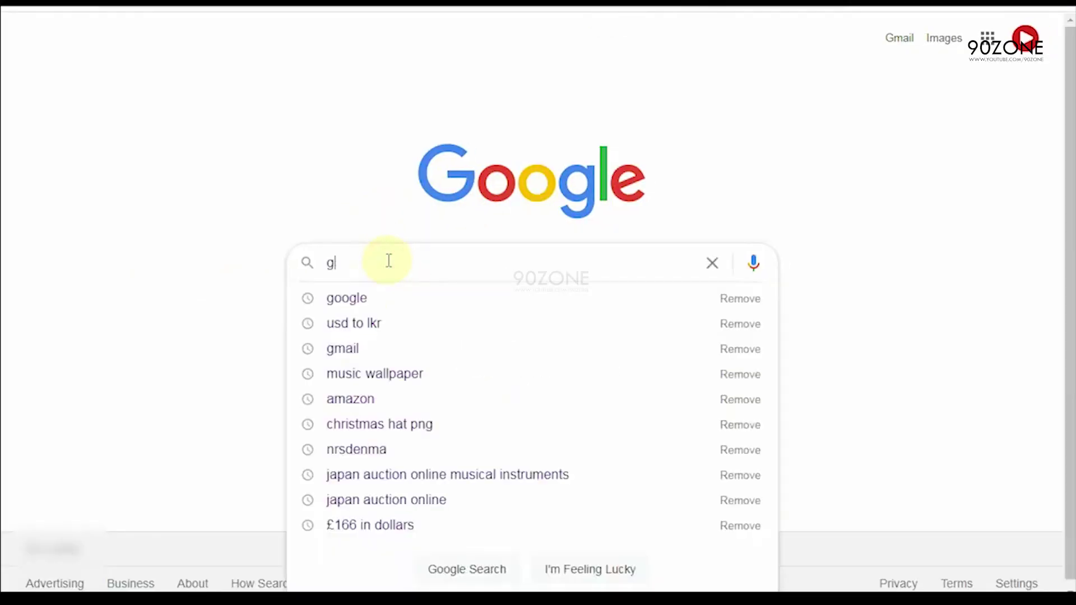
{"action": "type", "text": "mail"}
{"action": "key", "text": "Return"}
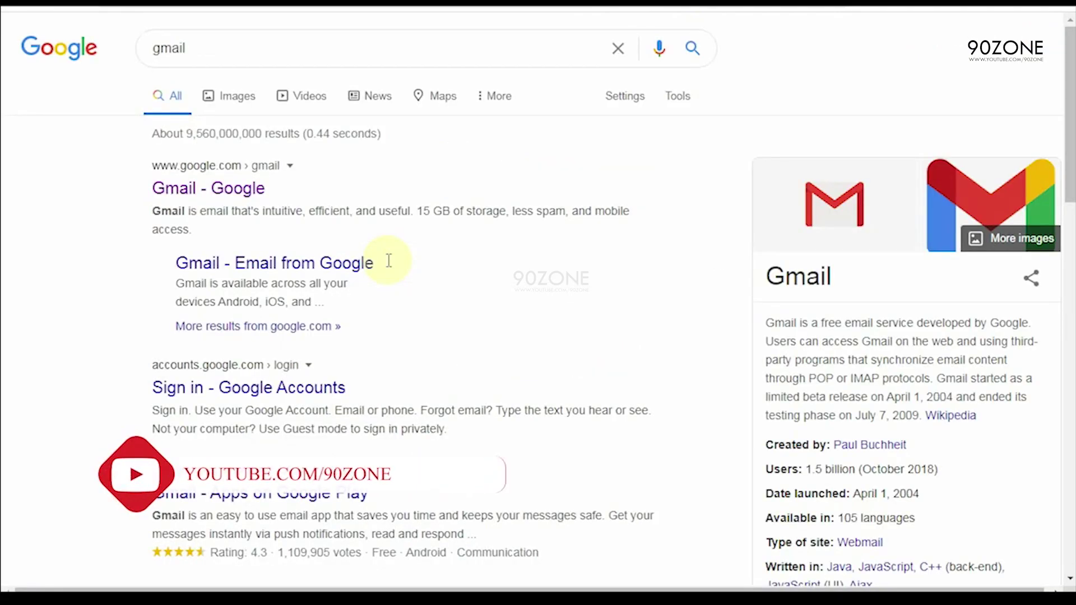
{"action": "left_click", "coordinate": [248, 190]}
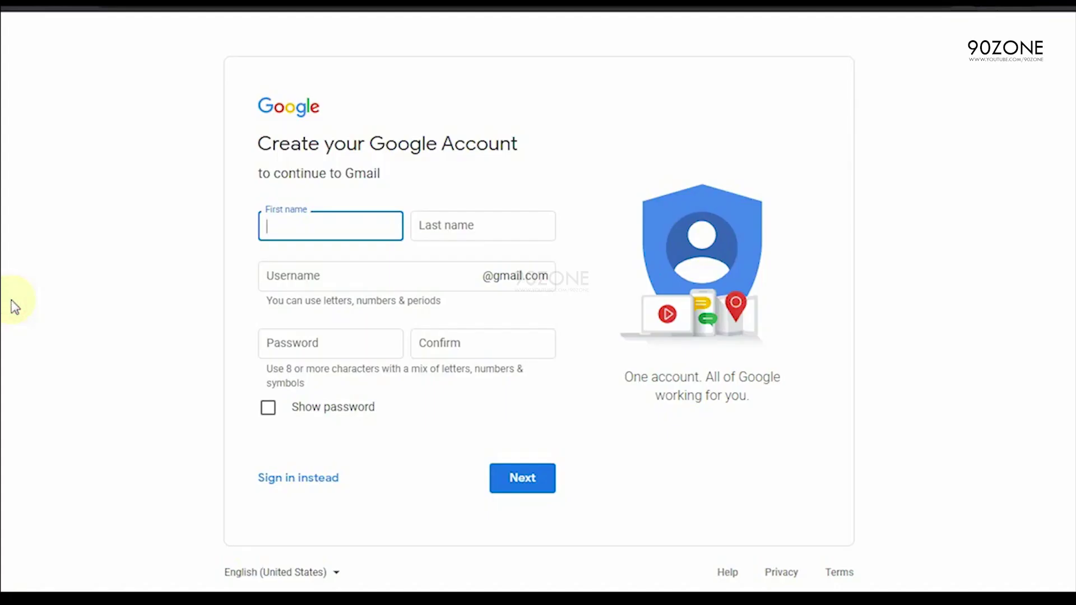
Step: Enter the new account's first and last name and replace the suggested username with a custom one
{"action": "left_click", "coordinate": [283, 230]}
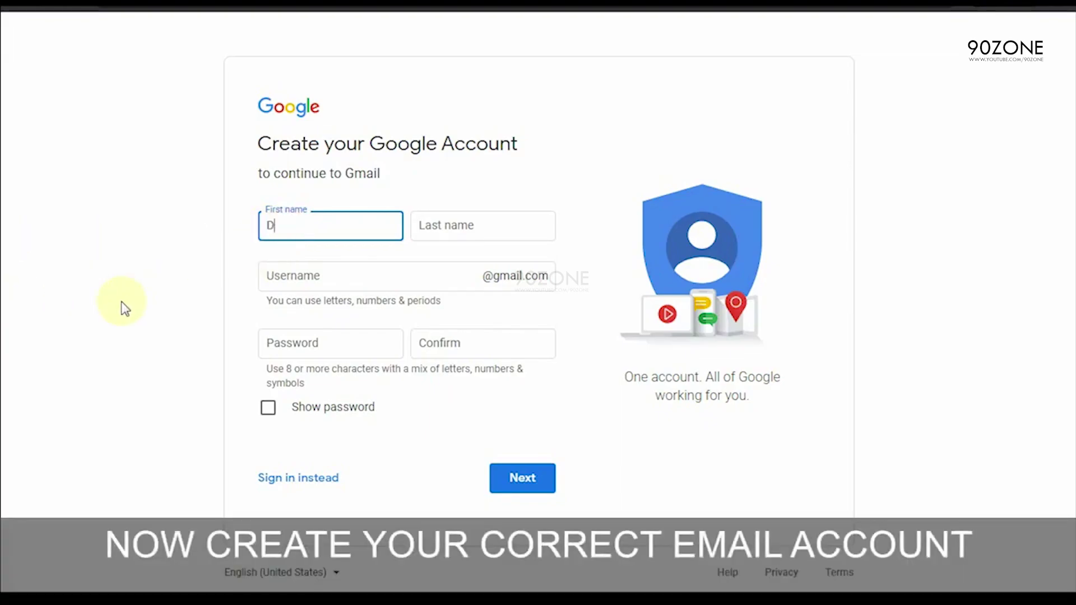
{"action": "type", "text": "DruM"}
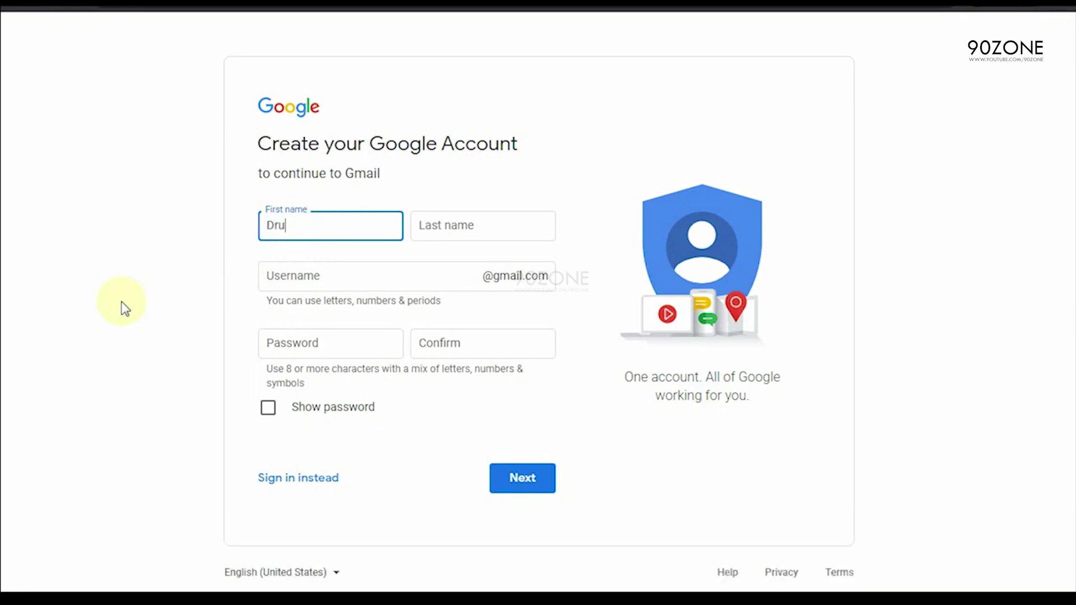
{"action": "key", "text": "Tab"}
{"action": "type", "text": "HanDZ"}
{"action": "left_click", "coordinate": [377, 260]}
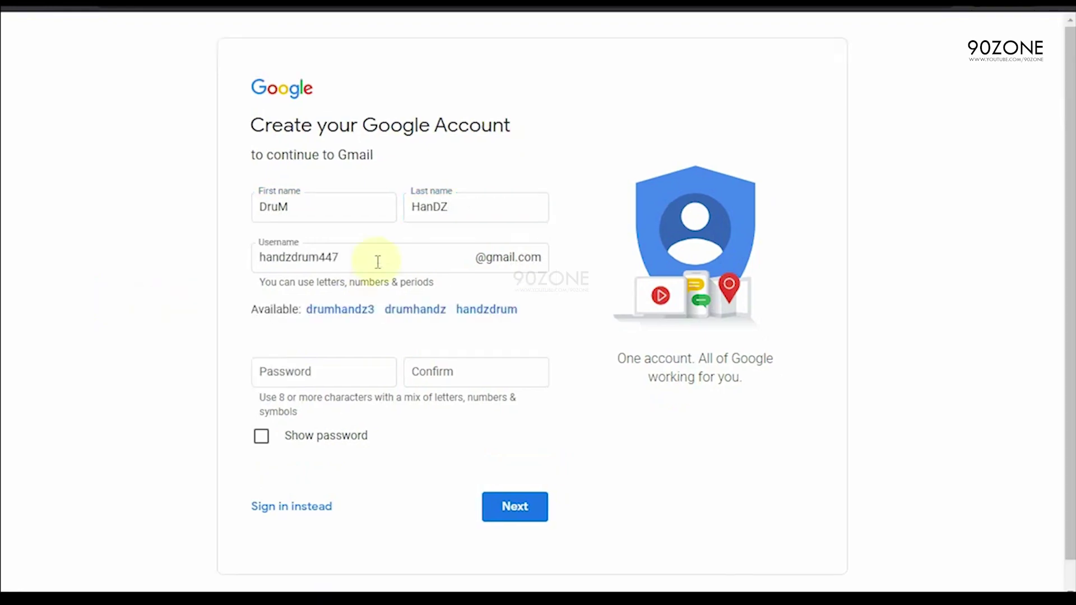
{"action": "left_click_drag", "start_coordinate": [377, 260], "coordinate": [260, 257]}
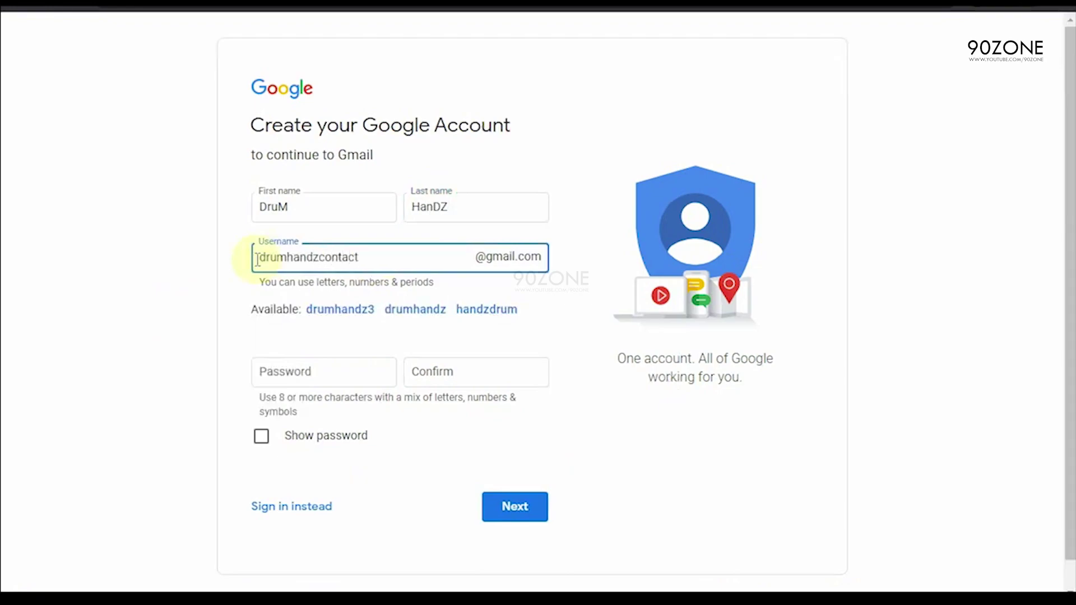
{"action": "left_click", "coordinate": [153, 290]}
Step: Enter and confirm the account password, then submit the sign-up form
{"action": "left_click", "coordinate": [290, 374]}
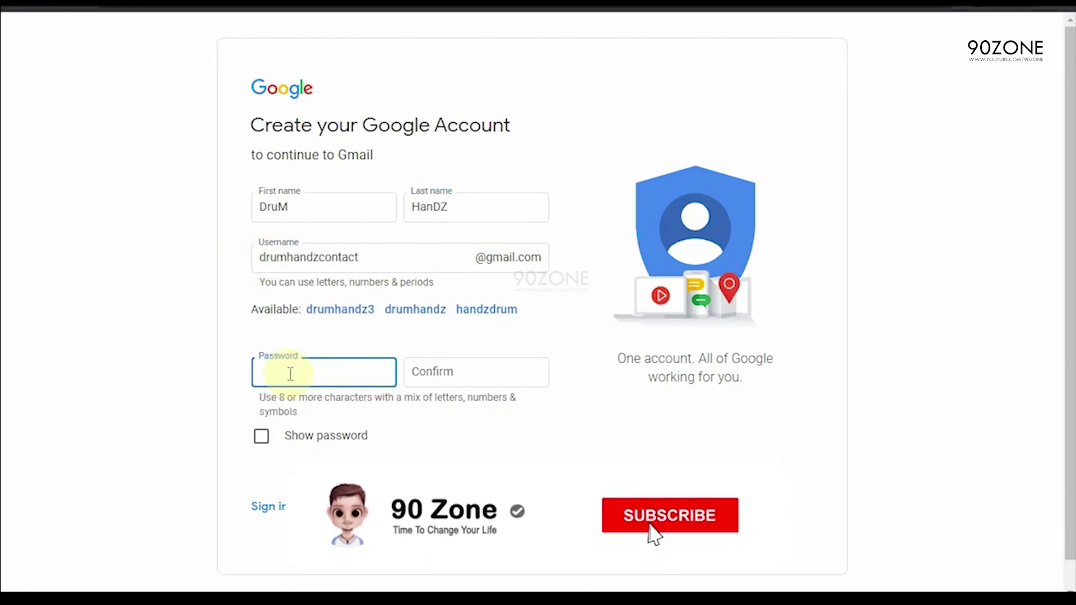
{"action": "type", "text": "************"}
{"action": "key", "text": "Tab"}
{"action": "type", "text": "************"}
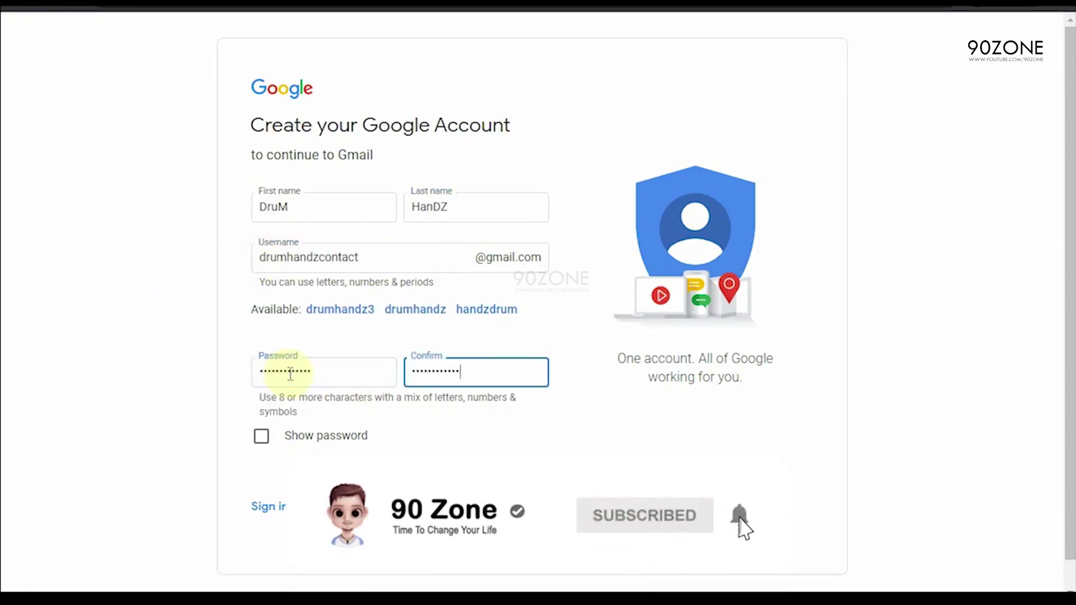
{"action": "left_click", "coordinate": [717, 484]}
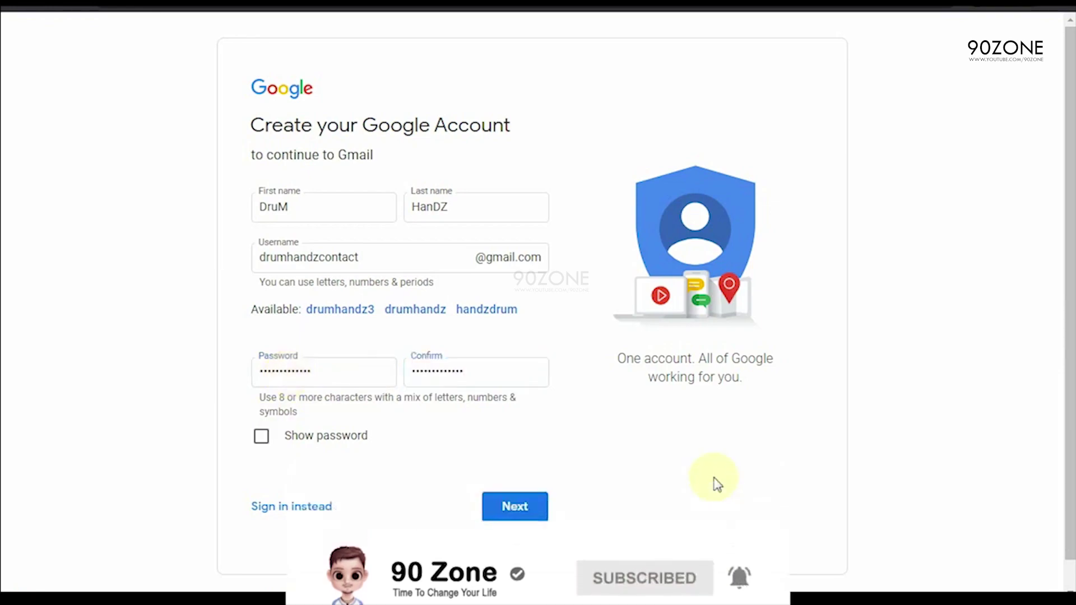
{"action": "left_click", "coordinate": [514, 507]}
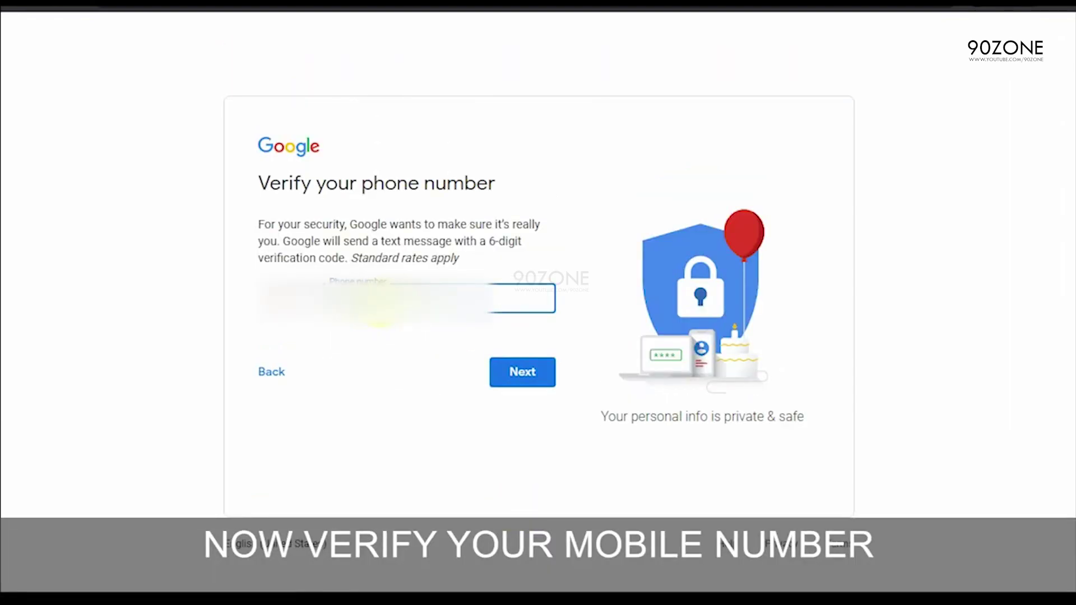
{"action": "left_click", "coordinate": [521, 372]}
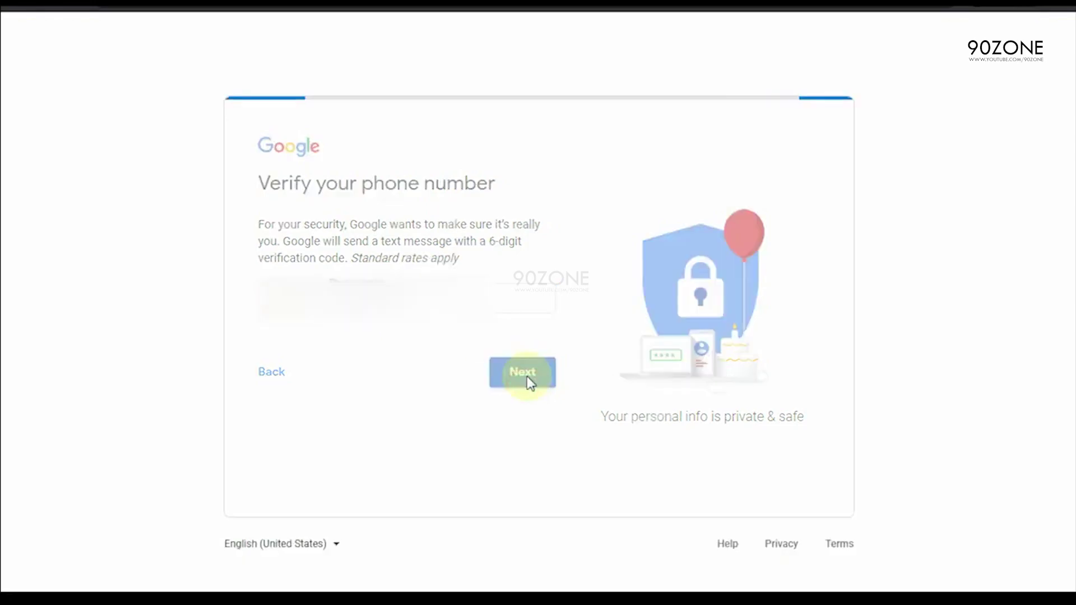
{"action": "left_click", "coordinate": [300, 357]}
{"action": "left_click", "coordinate": [302, 516]}
{"action": "left_click", "coordinate": [406, 355]}
{"action": "type", "text": "26"}
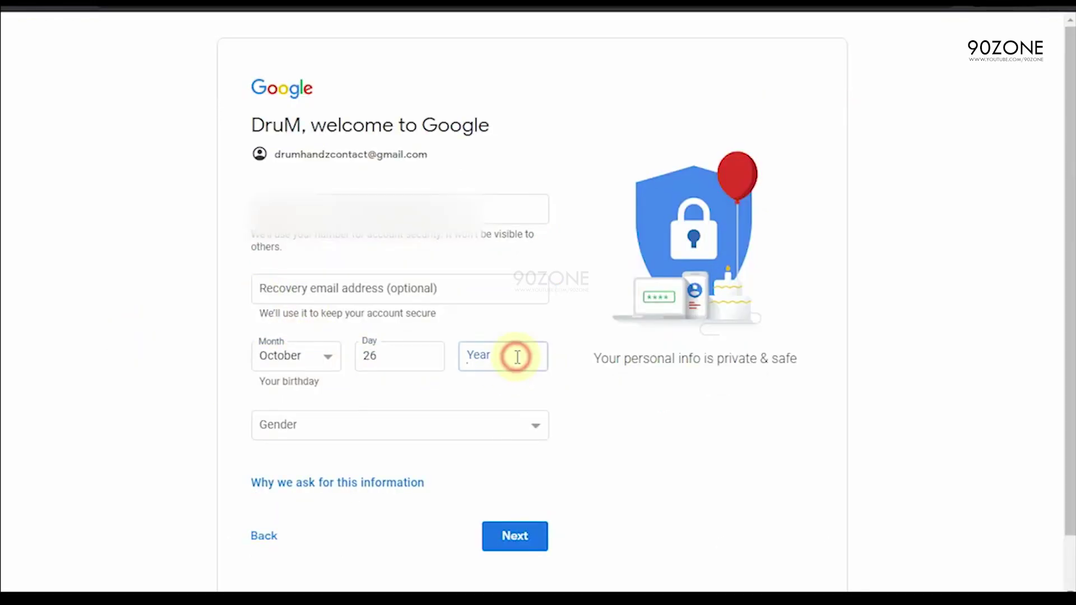
{"action": "left_click", "coordinate": [512, 355]}
{"action": "type", "text": "1997"}
{"action": "key", "text": "Tab"}
{"action": "key", "text": "m"}
{"action": "left_click", "coordinate": [153, 448]}
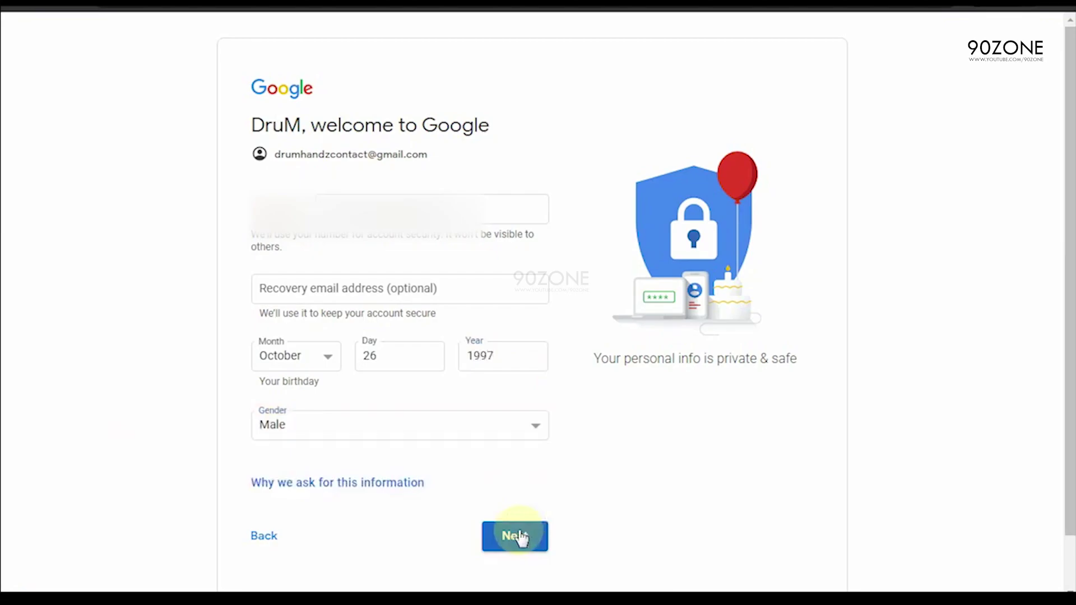
{"action": "left_click", "coordinate": [519, 537]}
{"action": "scroll", "coordinate": [577, 432], "scroll_direction": "down", "scroll_amount": 15}
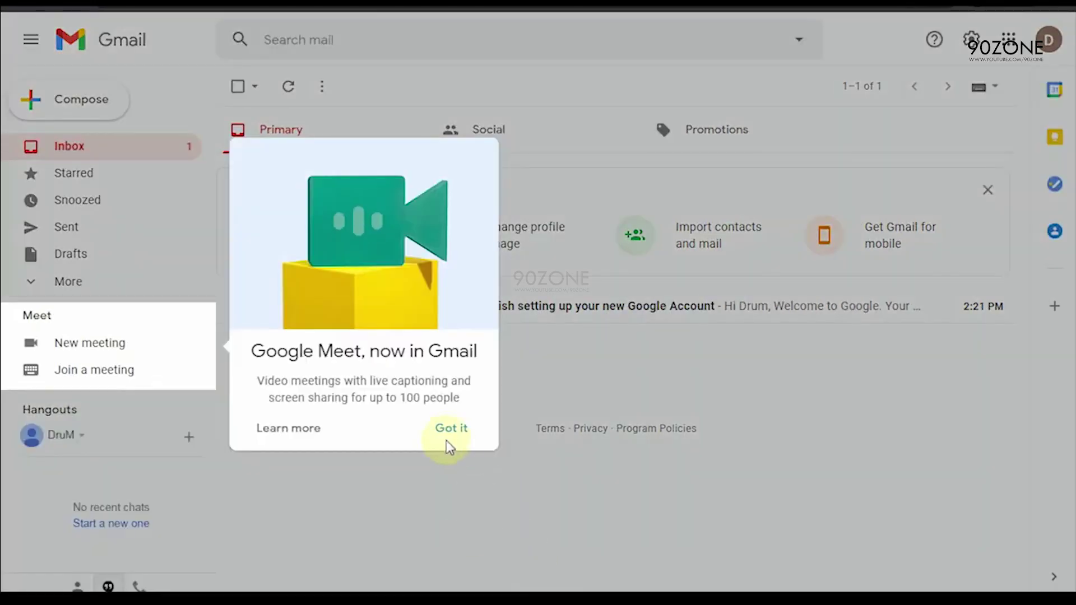
Step: Dismiss the Google Meet announcement and check the new account's email address in the avatar menu
{"action": "left_click", "coordinate": [446, 433]}
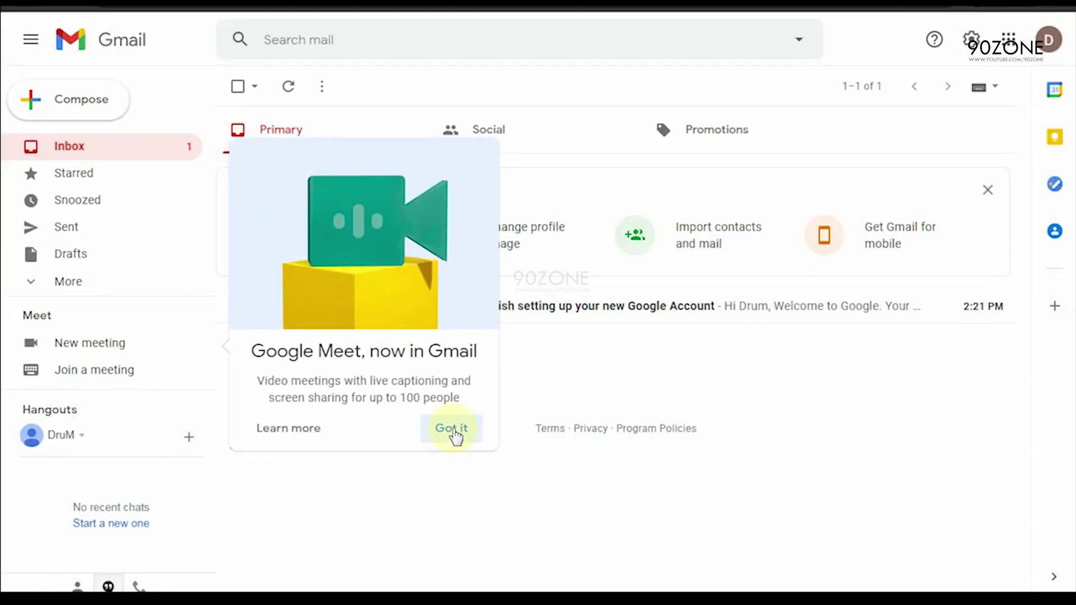
{"action": "left_click", "coordinate": [1051, 45]}
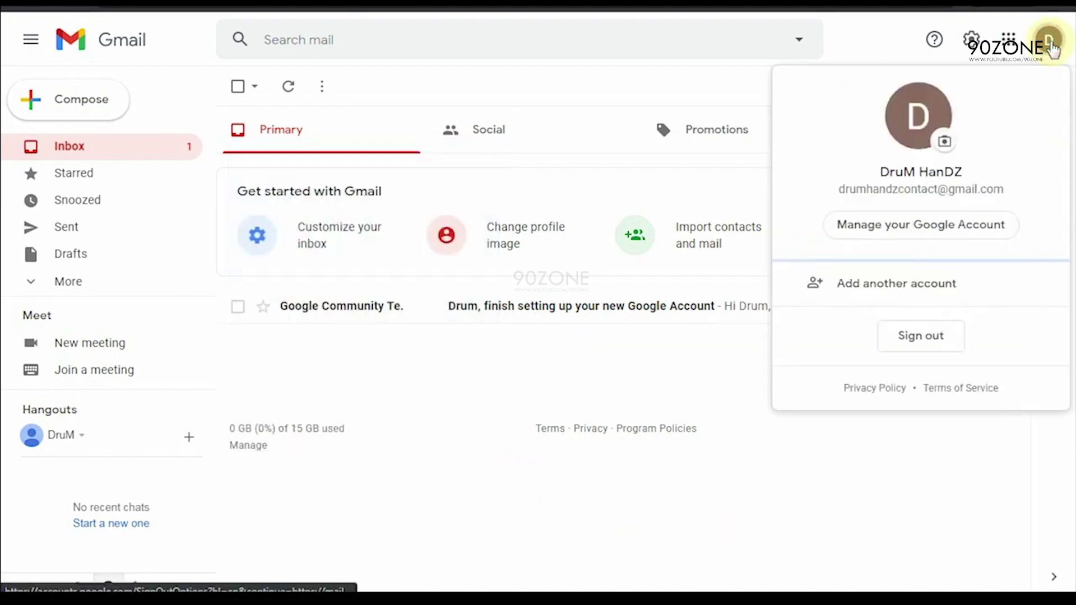
{"action": "left_click_drag", "start_coordinate": [840, 189], "coordinate": [1019, 194]}
{"action": "left_click", "coordinate": [1019, 190]}
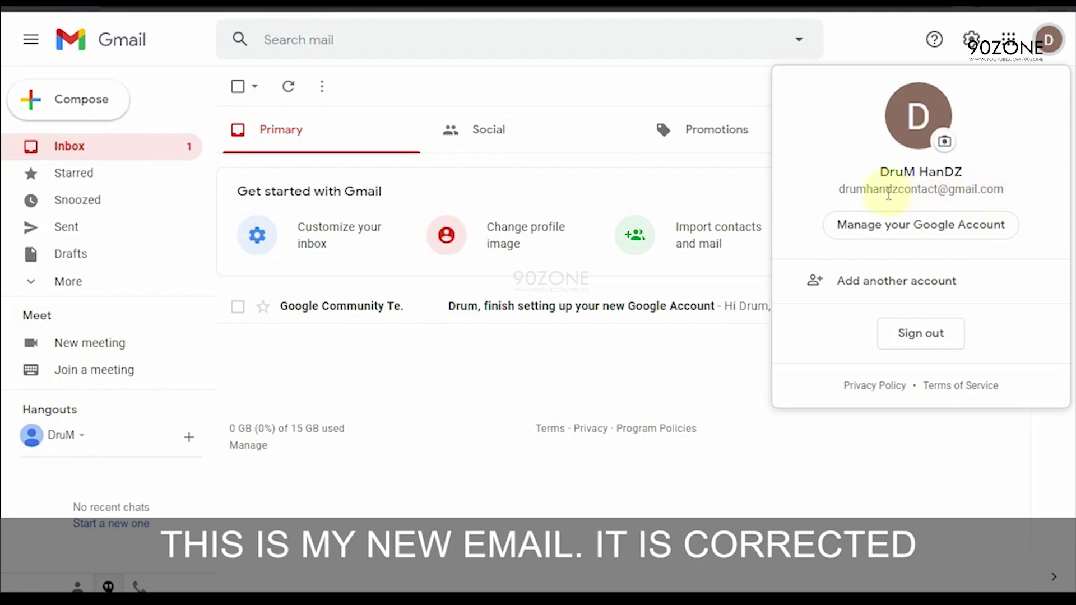
{"action": "left_click_drag", "start_coordinate": [886, 190], "coordinate": [892, 191]}
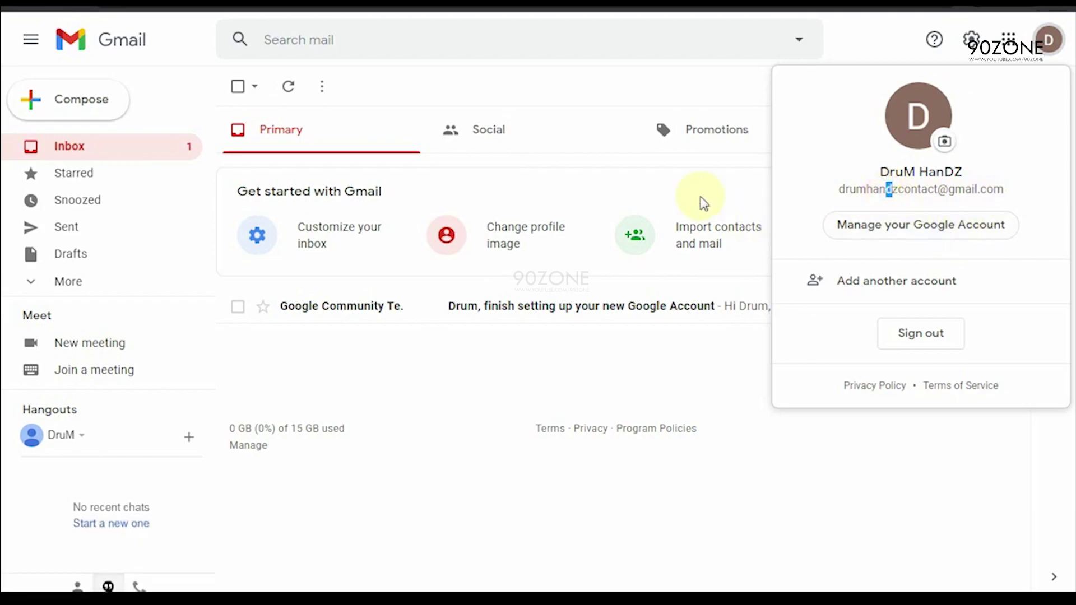
{"action": "left_click", "coordinate": [707, 169]}
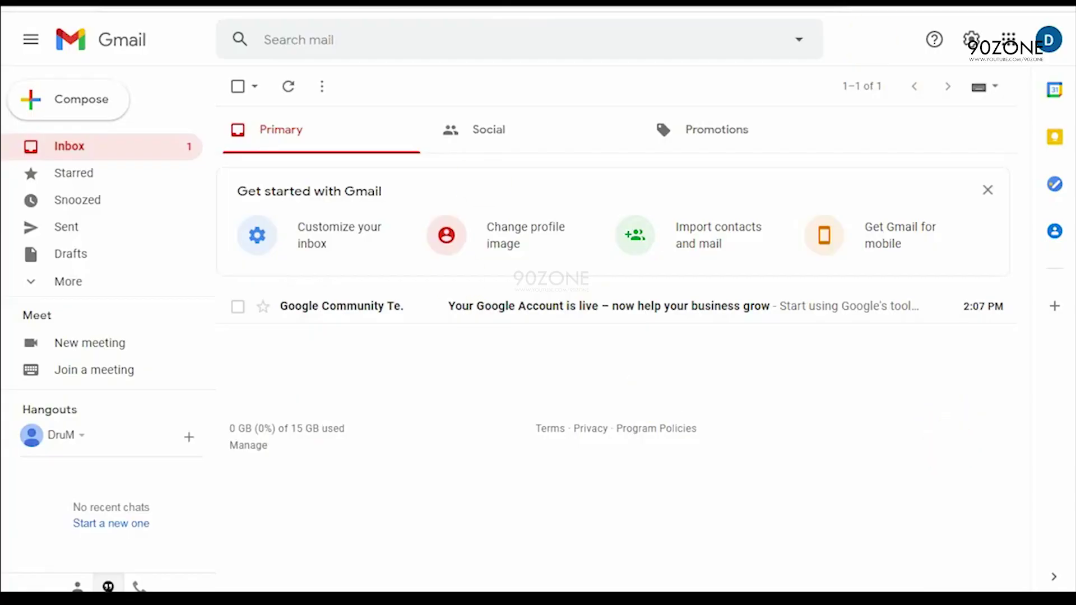
Step: Open See all settings from the gear panel and go to the Forwarding and POP/IMAP tab
{"action": "left_click", "coordinate": [1047, 42]}
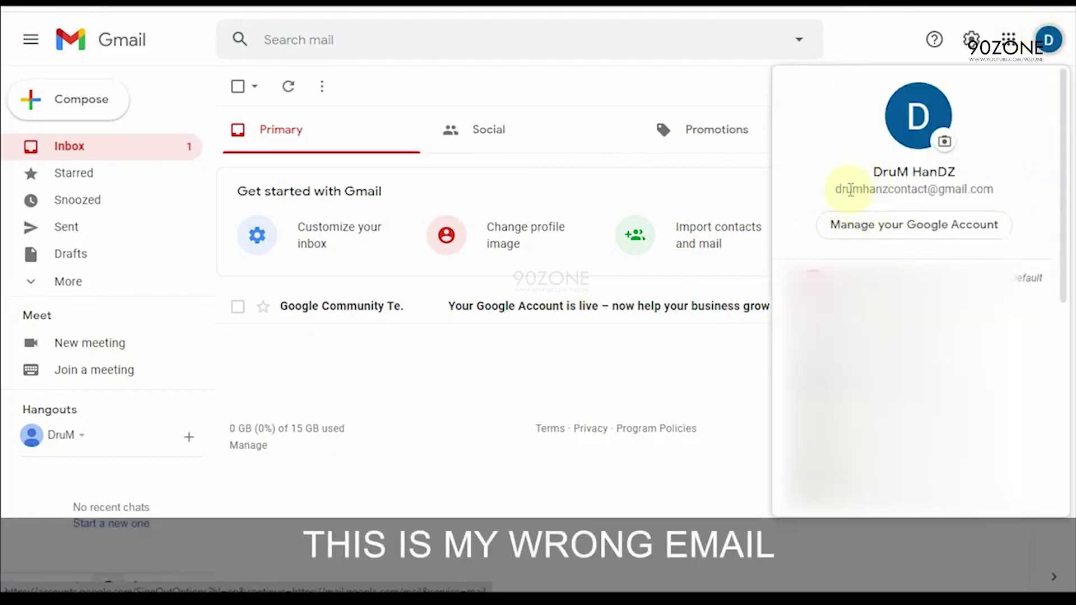
{"action": "left_click", "coordinate": [649, 73]}
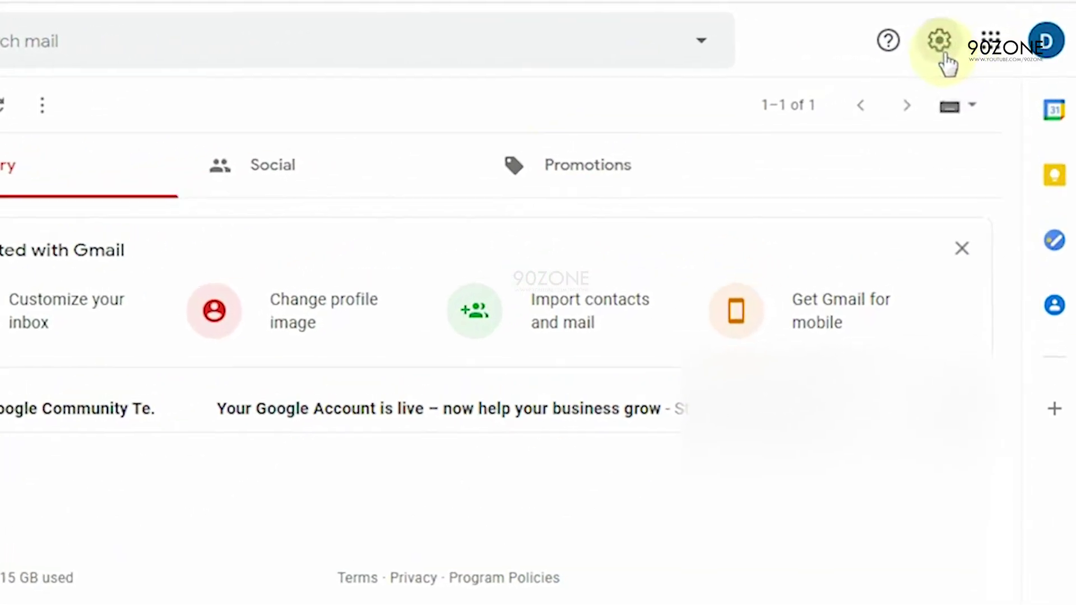
{"action": "left_click", "coordinate": [930, 47]}
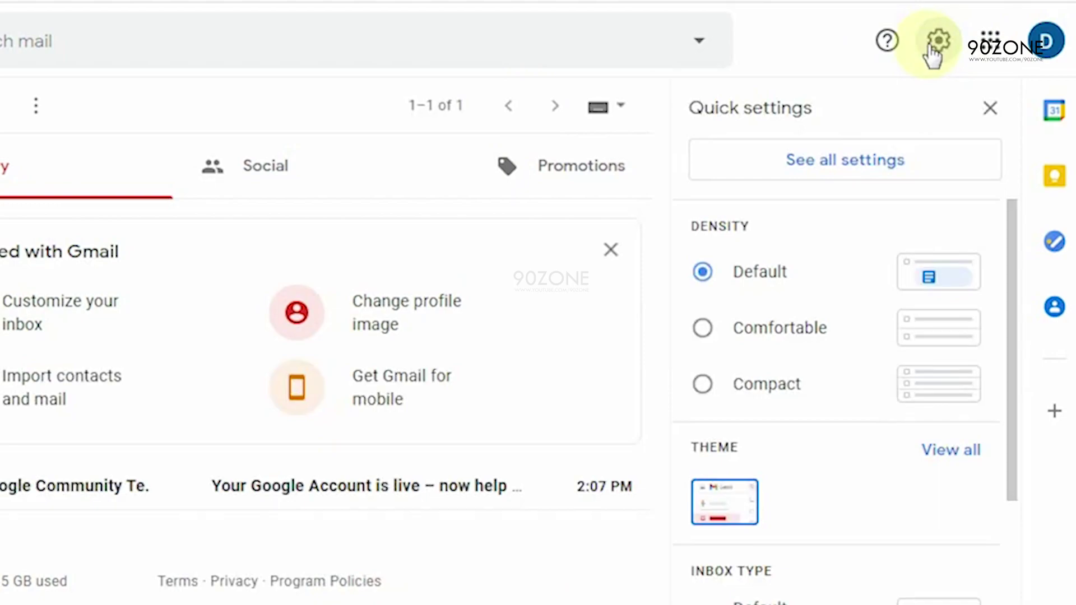
{"action": "scroll", "coordinate": [913, 408], "scroll_direction": "down", "scroll_amount": 1}
{"action": "scroll", "coordinate": [910, 409], "scroll_direction": "up", "scroll_amount": 1}
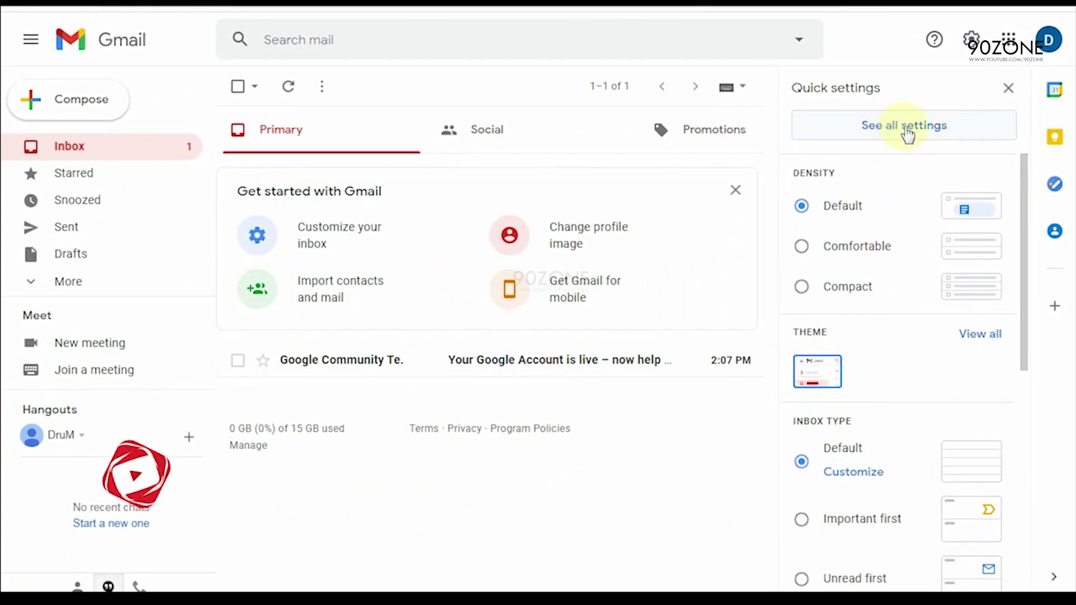
{"action": "left_click", "coordinate": [905, 130]}
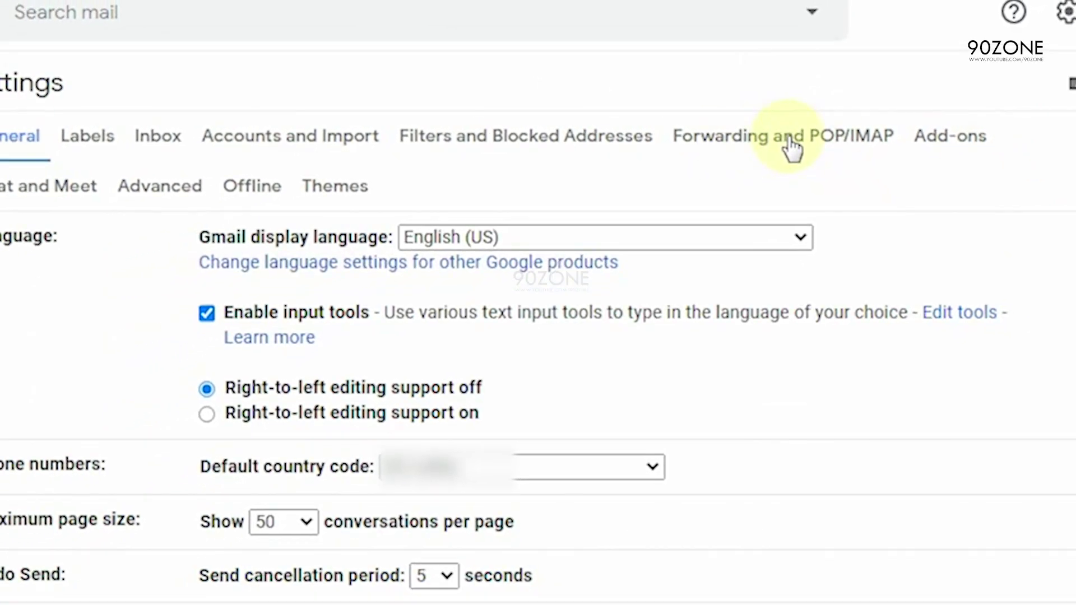
{"action": "left_click", "coordinate": [782, 145]}
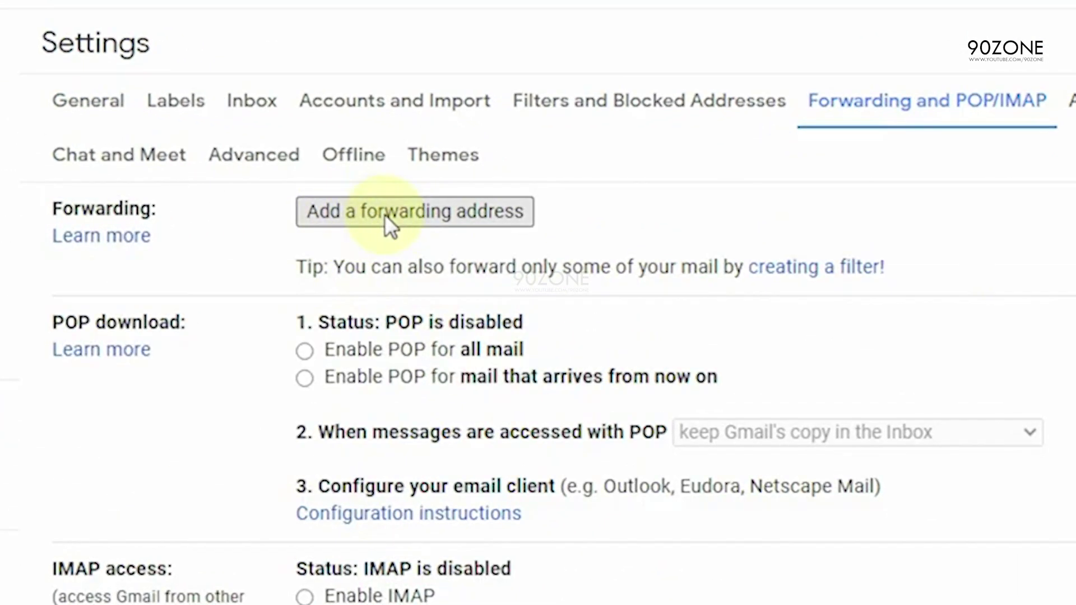
Step: Copy the new account's address from the inbox window's avatar panel into the Add a forwarding address field
{"action": "left_click", "coordinate": [384, 214]}
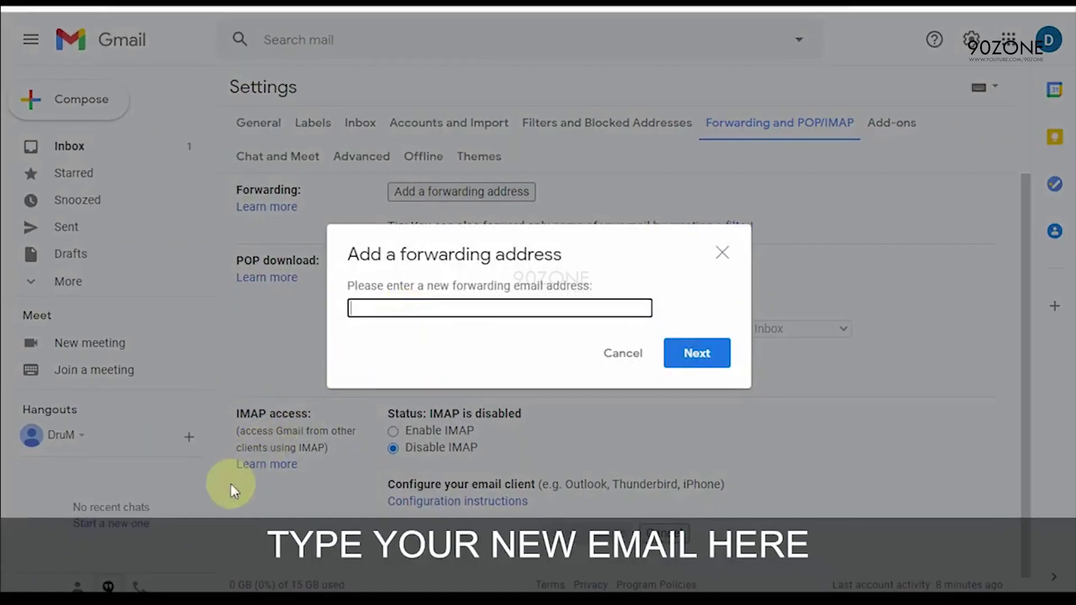
{"action": "mouse_move", "coordinate": [109, 585]}
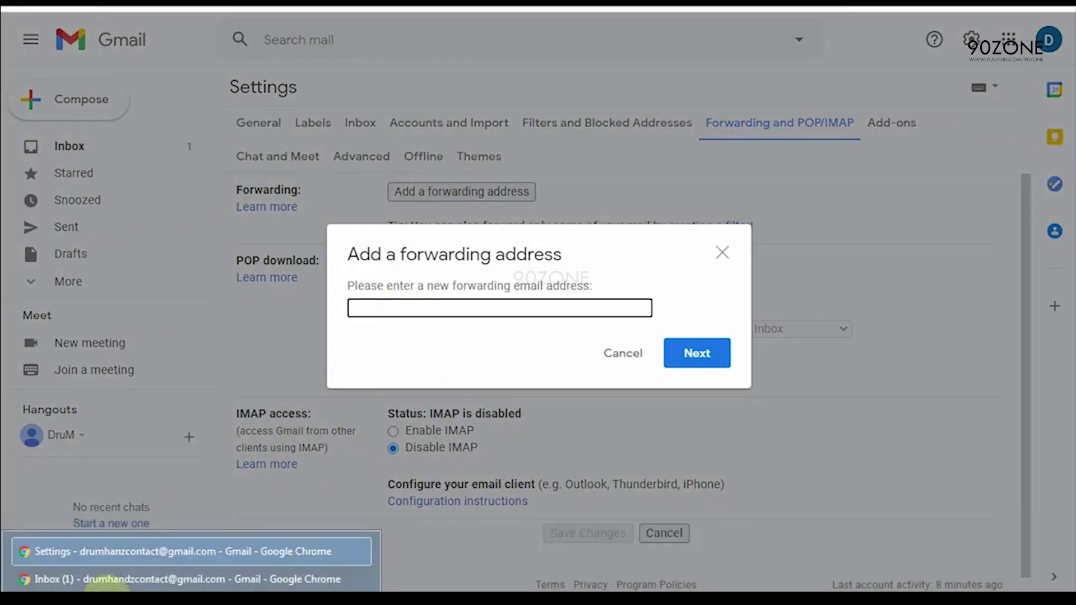
{"action": "left_click", "coordinate": [108, 580]}
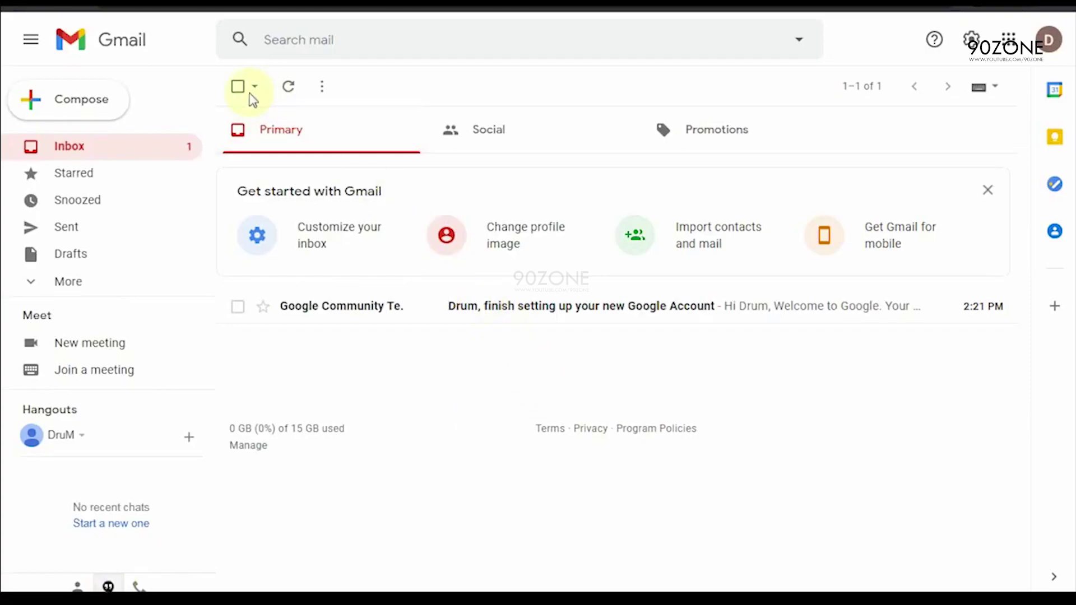
{"action": "left_click", "coordinate": [1046, 45]}
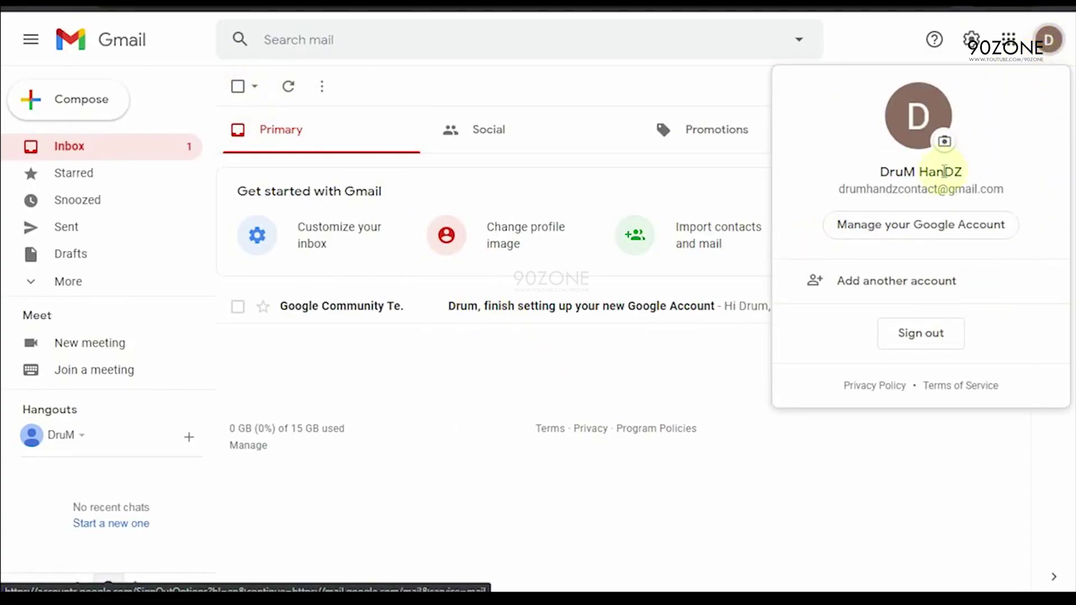
{"action": "triple_click", "coordinate": [934, 191]}
{"action": "key", "text": "ctrl+c"}
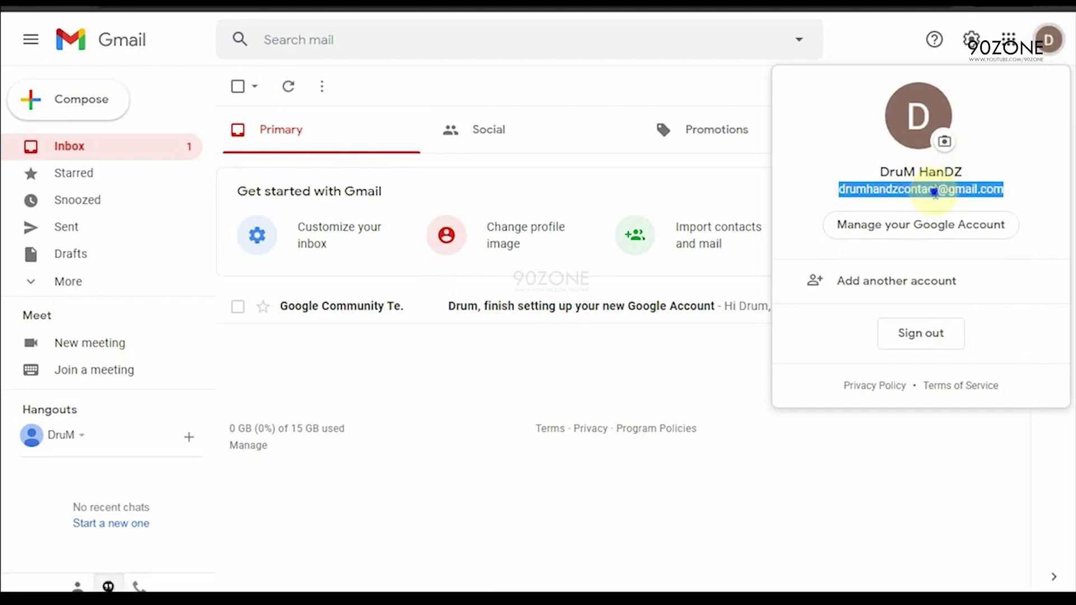
{"action": "right_click", "coordinate": [934, 193]}
{"action": "left_click", "coordinate": [843, 207]}
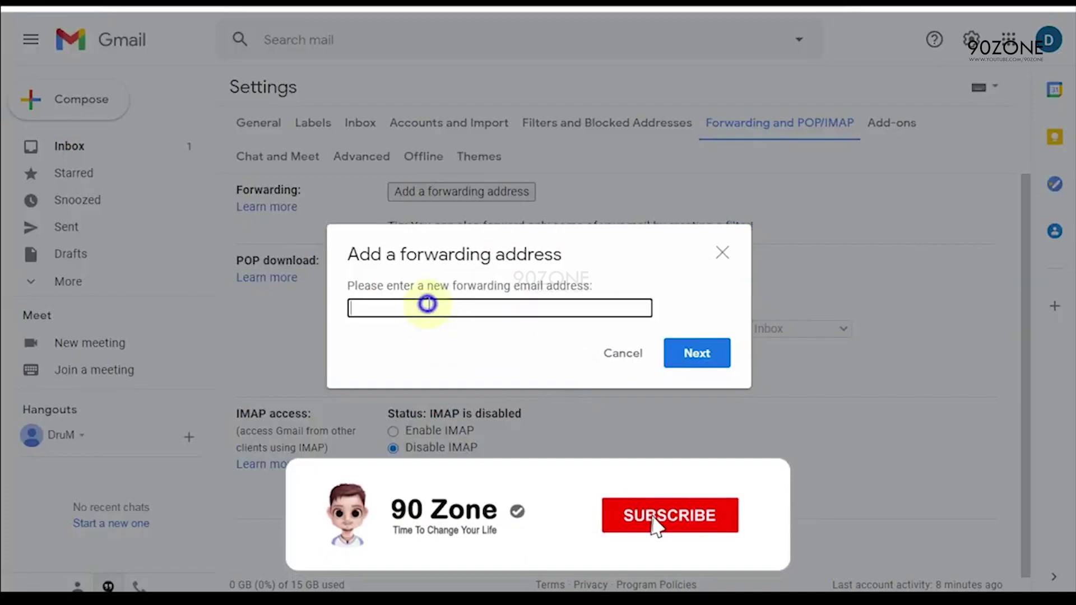
{"action": "right_click", "coordinate": [429, 308]}
{"action": "left_click", "coordinate": [471, 407]}
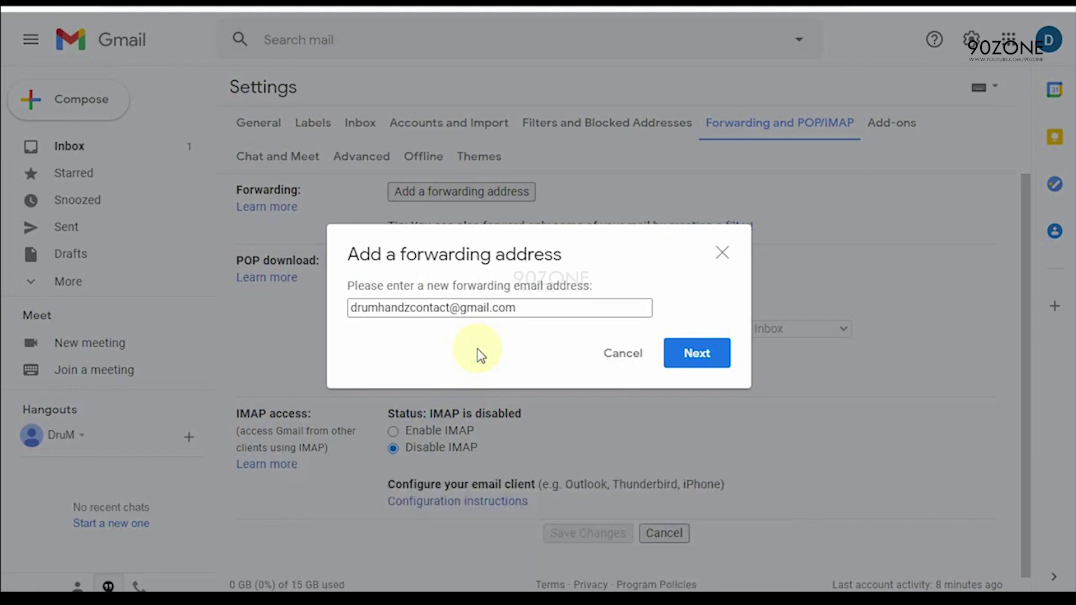
Step: Confirm forwarding to the new address with Proceed and dismiss the confirmation-code-sent notice
{"action": "left_click", "coordinate": [697, 356]}
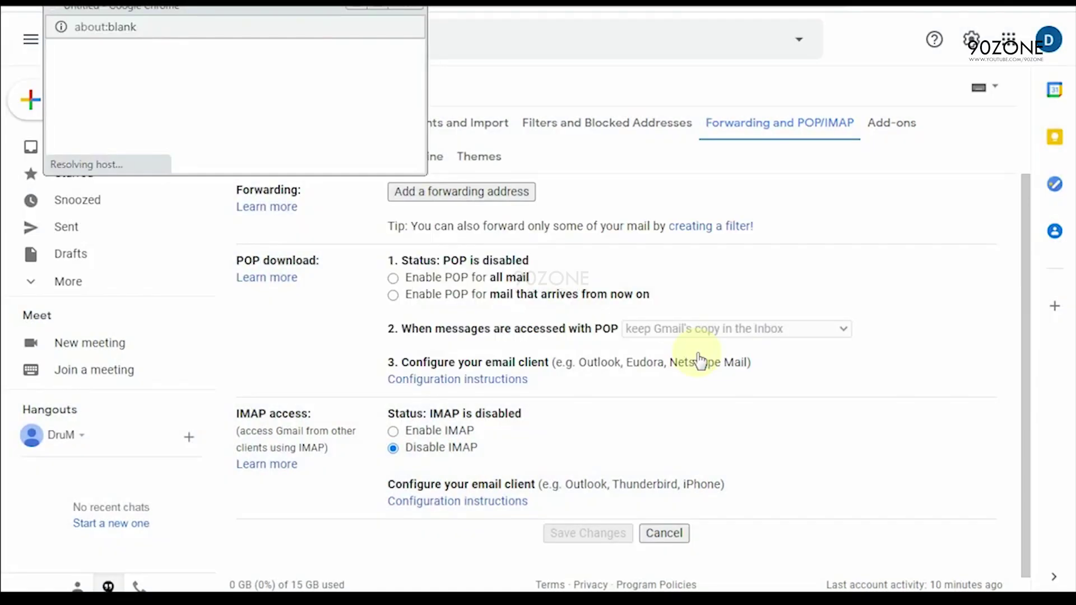
{"action": "left_click_drag", "start_coordinate": [238, 16], "coordinate": [464, 241]}
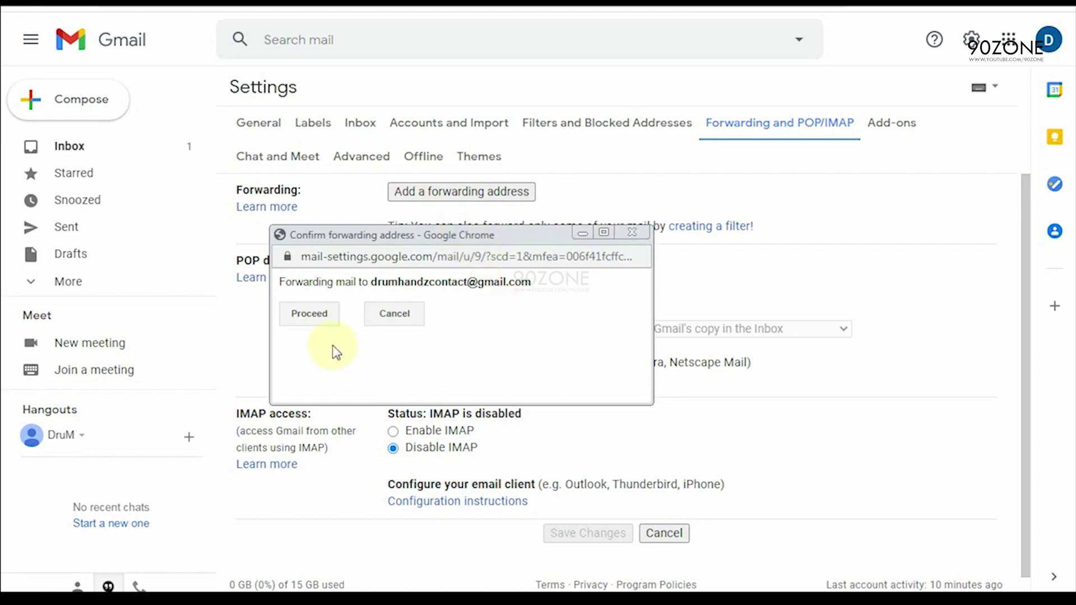
{"action": "left_click", "coordinate": [308, 316]}
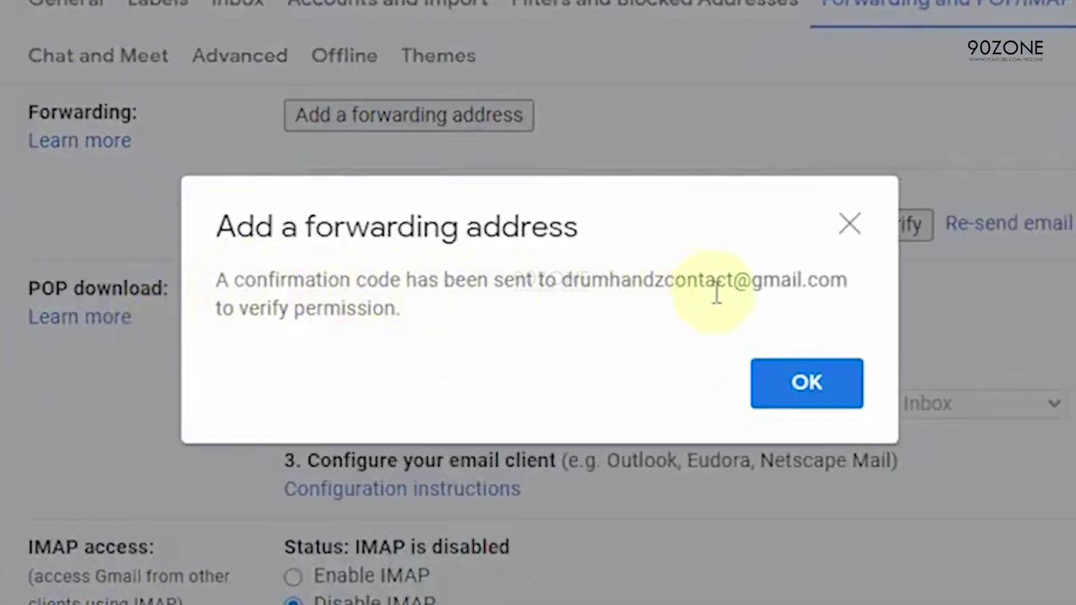
{"action": "left_click", "coordinate": [787, 382]}
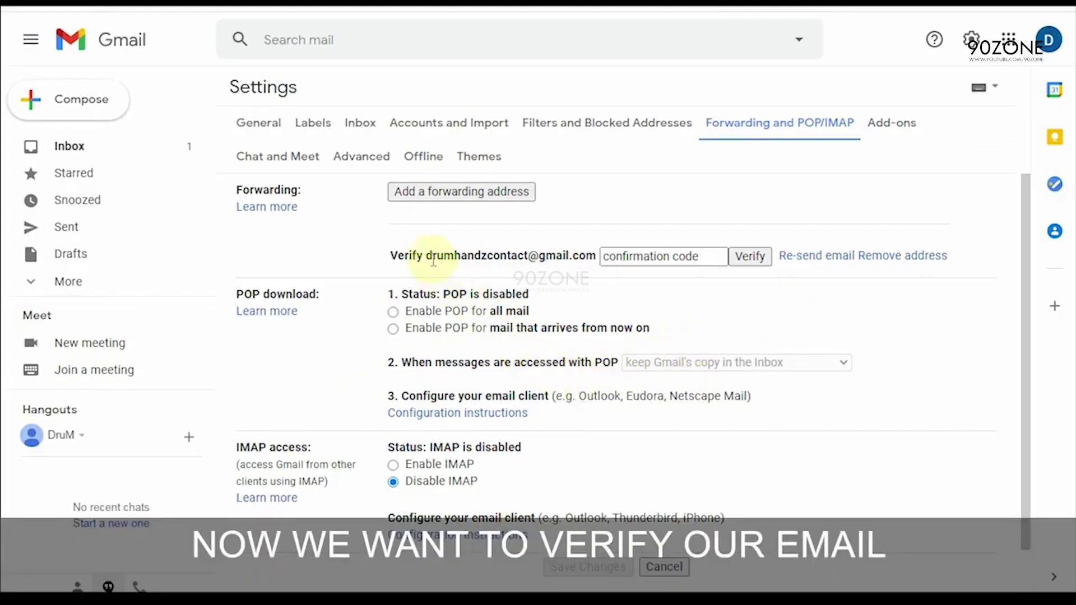
Step: Select the address pending verification and focus the confirmation code field
{"action": "left_click_drag", "start_coordinate": [427, 255], "coordinate": [588, 255]}
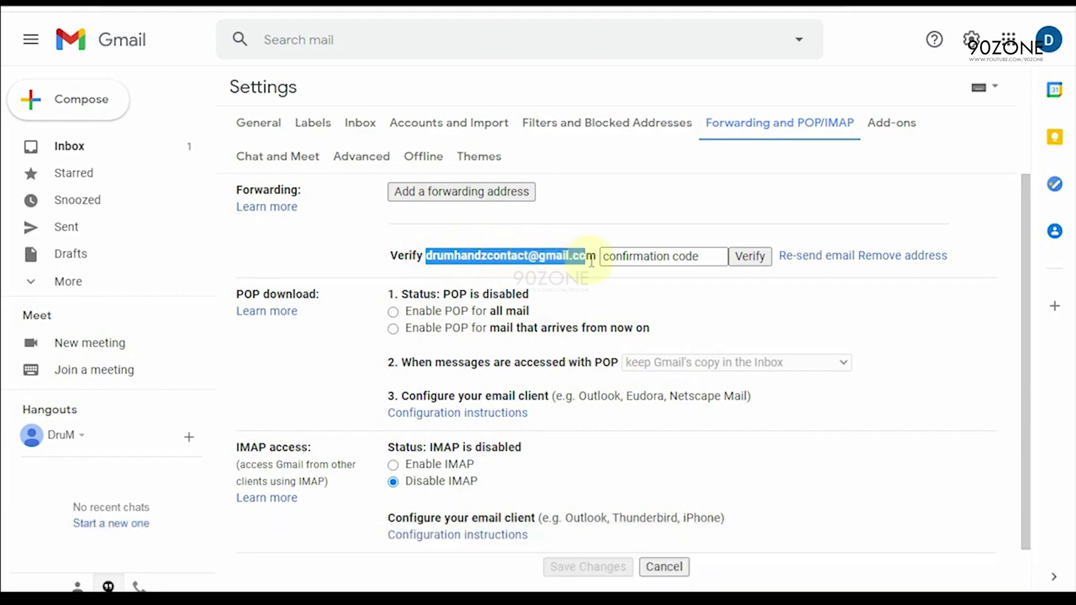
{"action": "left_click", "coordinate": [612, 267]}
{"action": "left_click", "coordinate": [637, 258]}
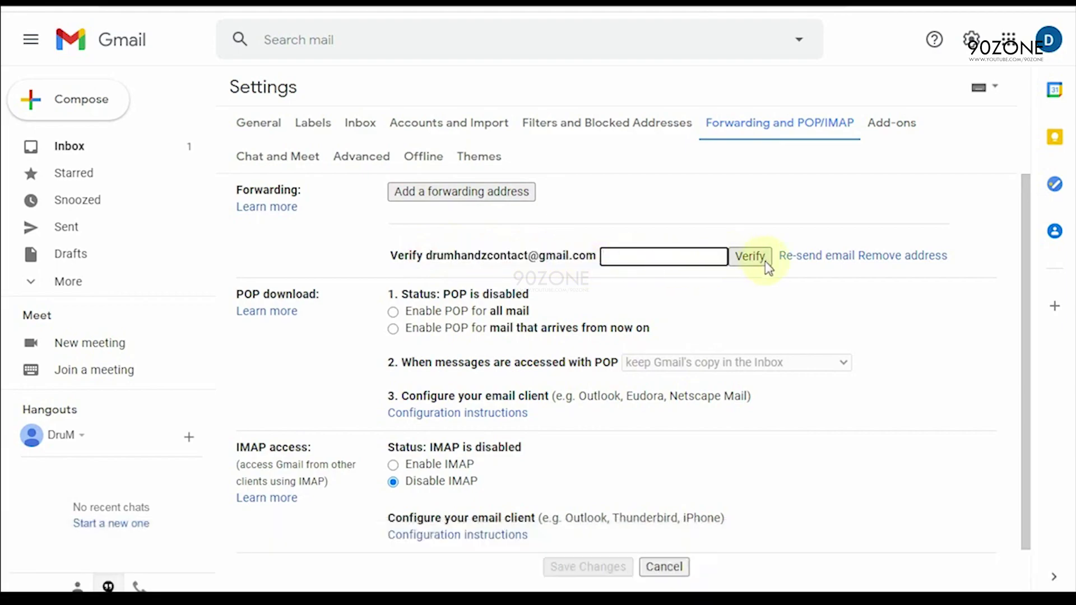
{"action": "left_click", "coordinate": [474, 255]}
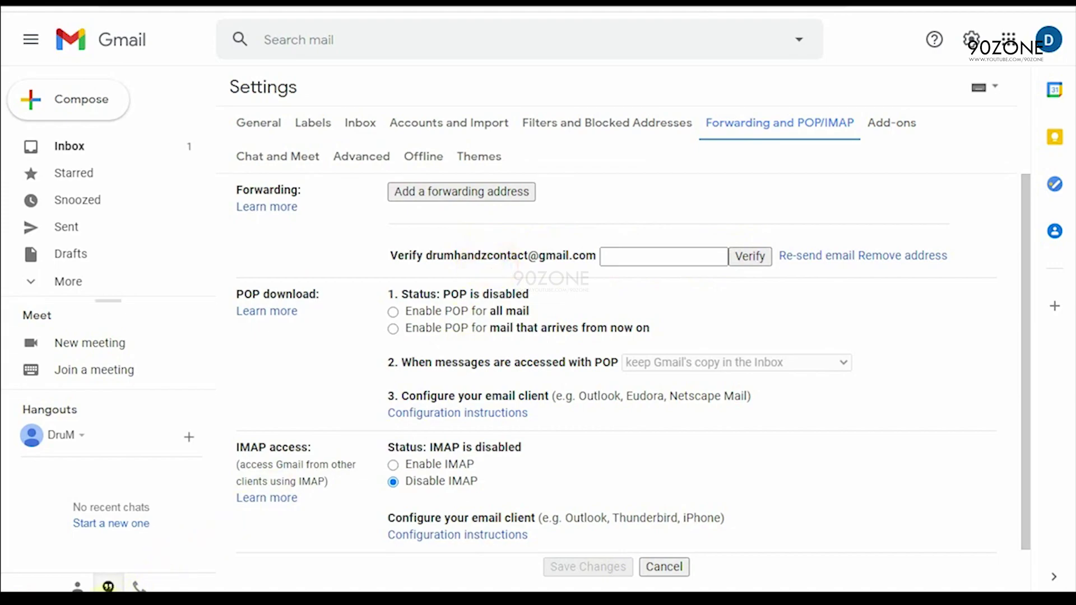
Step: In the new inbox, open the Gmail Forwarding Confirmation email
{"action": "left_click", "coordinate": [95, 579]}
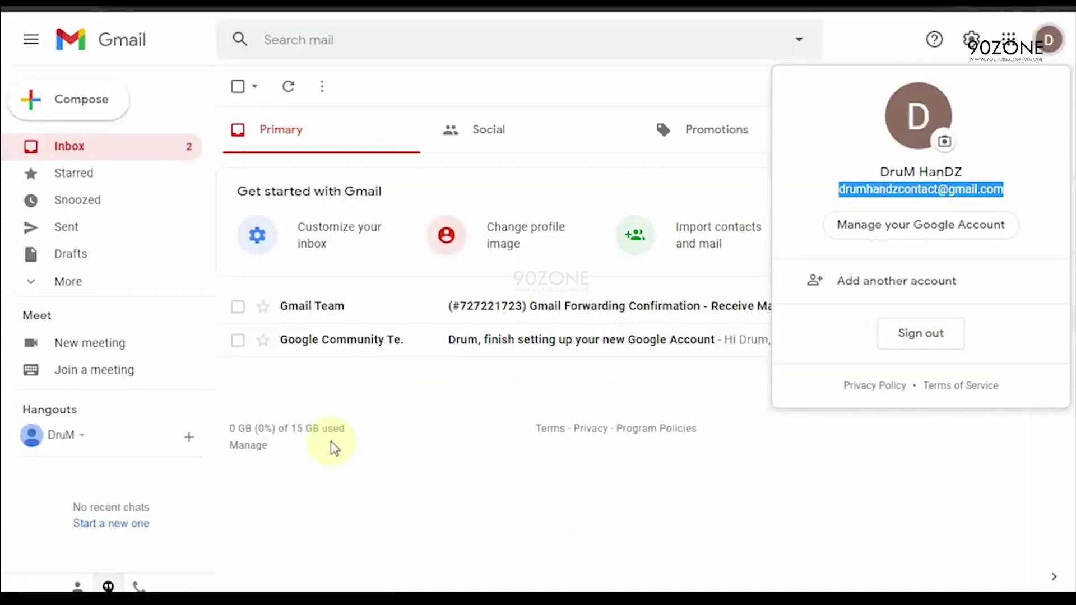
{"action": "left_click", "coordinate": [447, 402]}
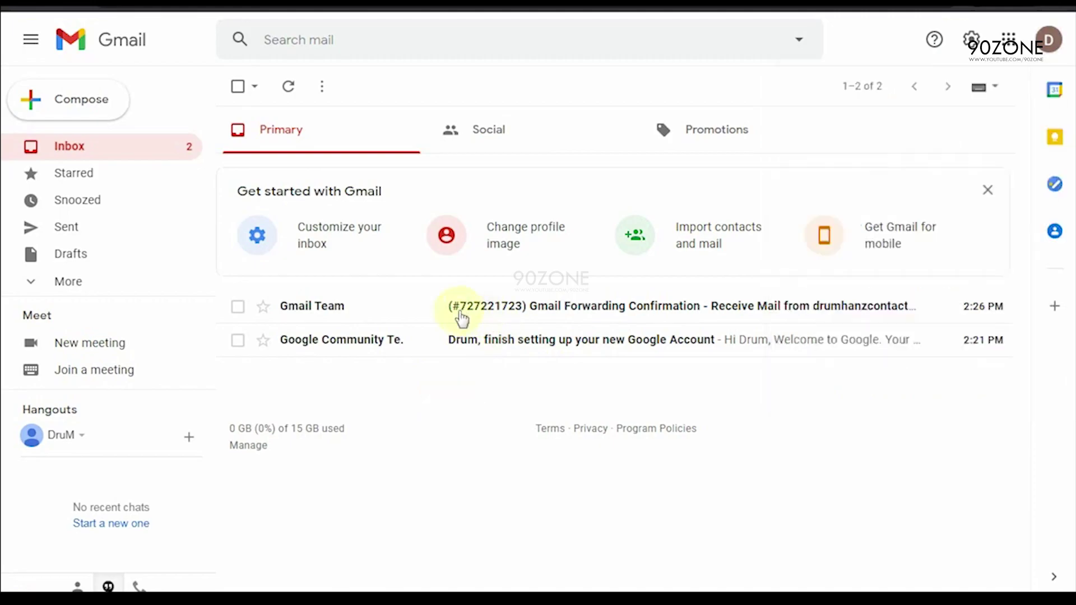
{"action": "left_click", "coordinate": [506, 315]}
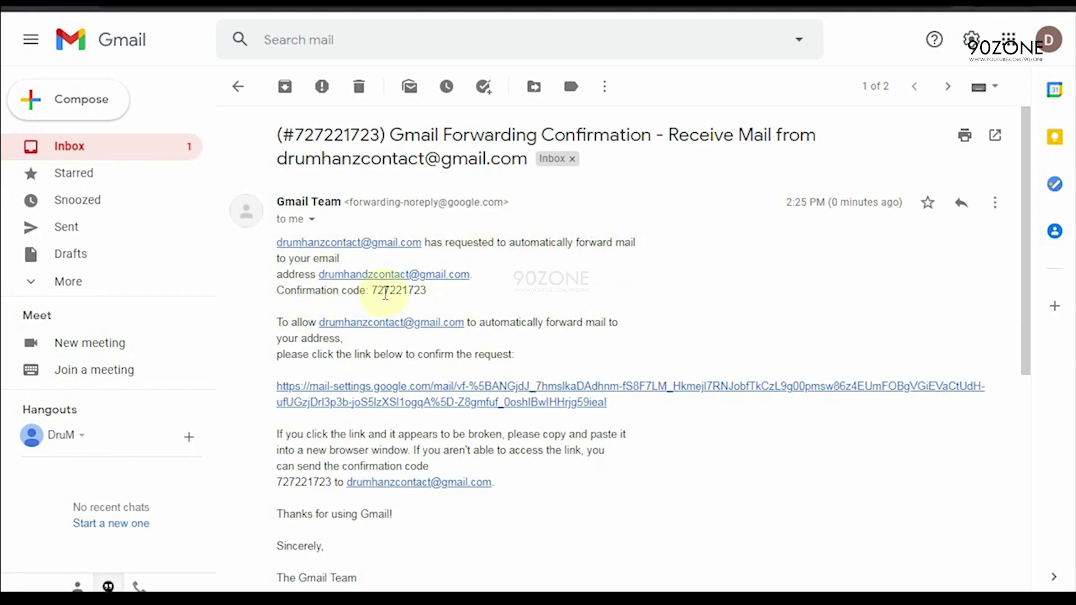
Step: Copy the confirmation code from the email
{"action": "left_click_drag", "start_coordinate": [373, 294], "coordinate": [423, 294]}
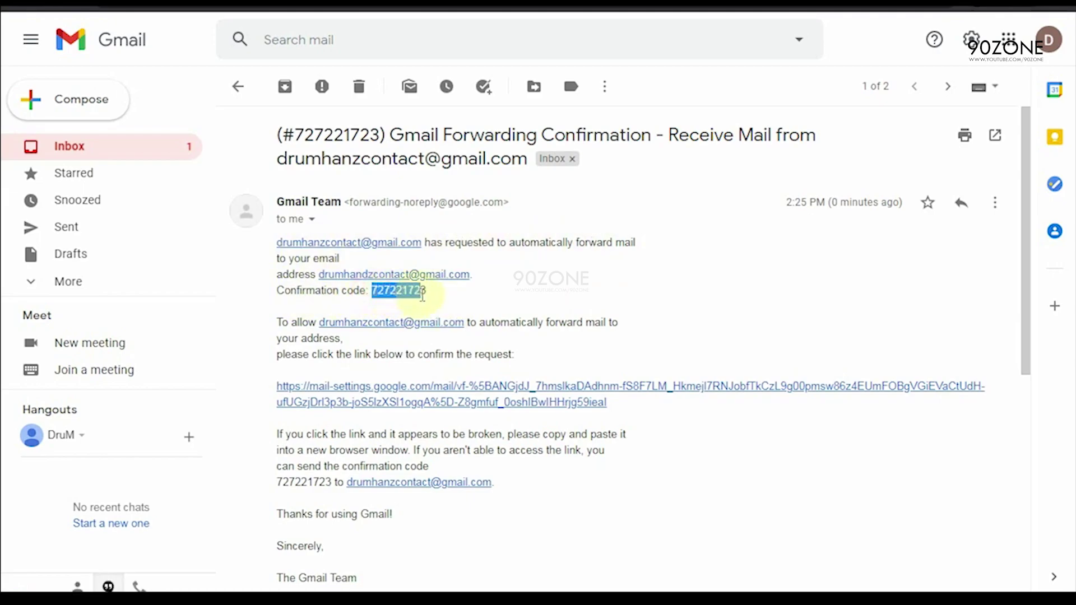
{"action": "right_click", "coordinate": [412, 292]}
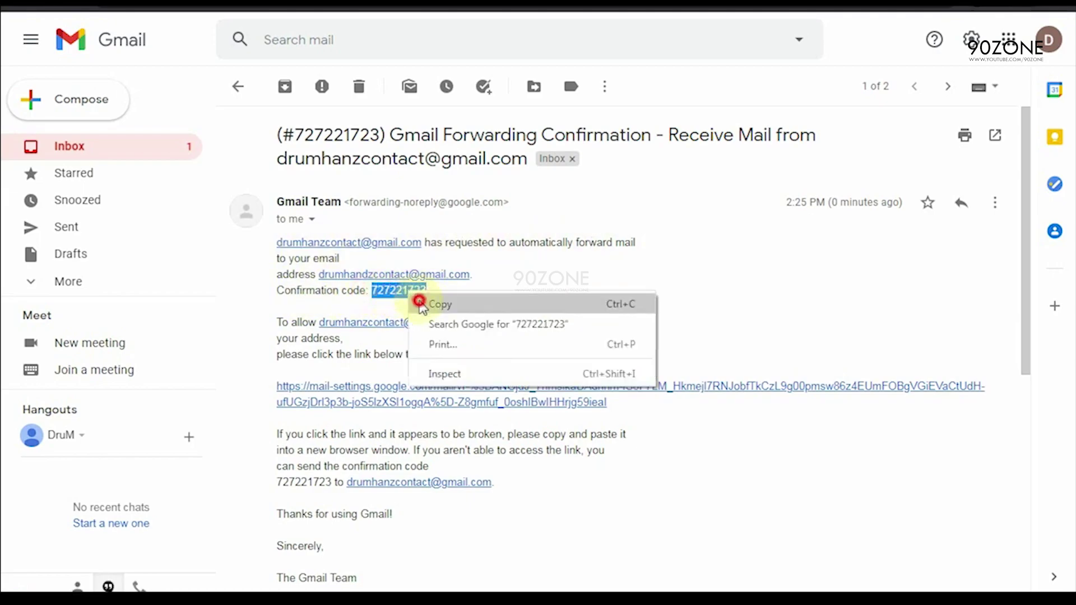
{"action": "left_click", "coordinate": [423, 303]}
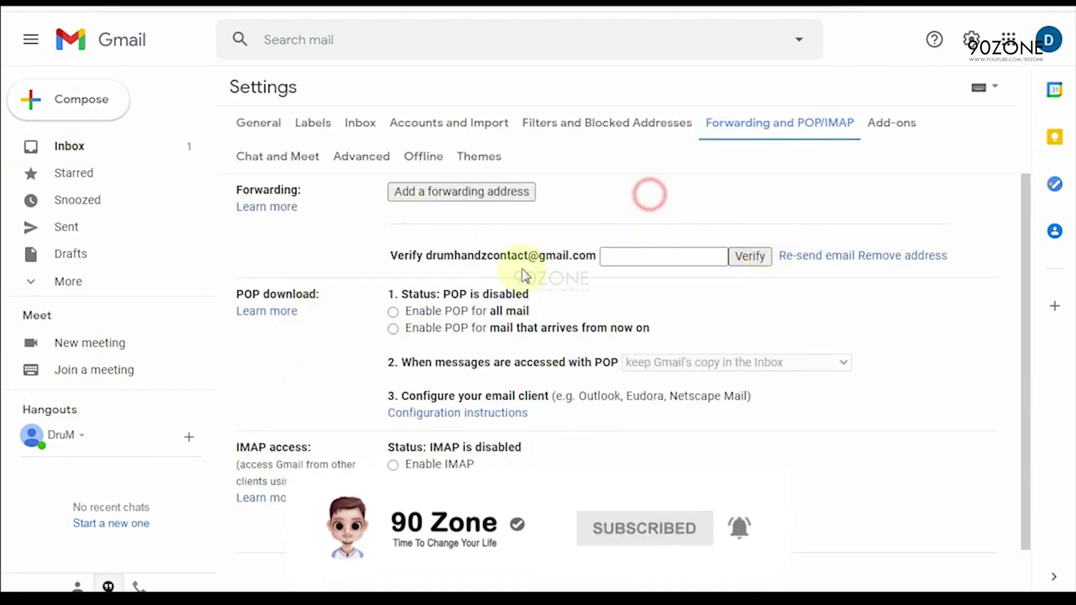
Step: Paste the copied confirmation code into the code box and verify the new forwarding address
{"action": "left_click", "coordinate": [629, 256]}
{"action": "right_click", "coordinate": [631, 258]}
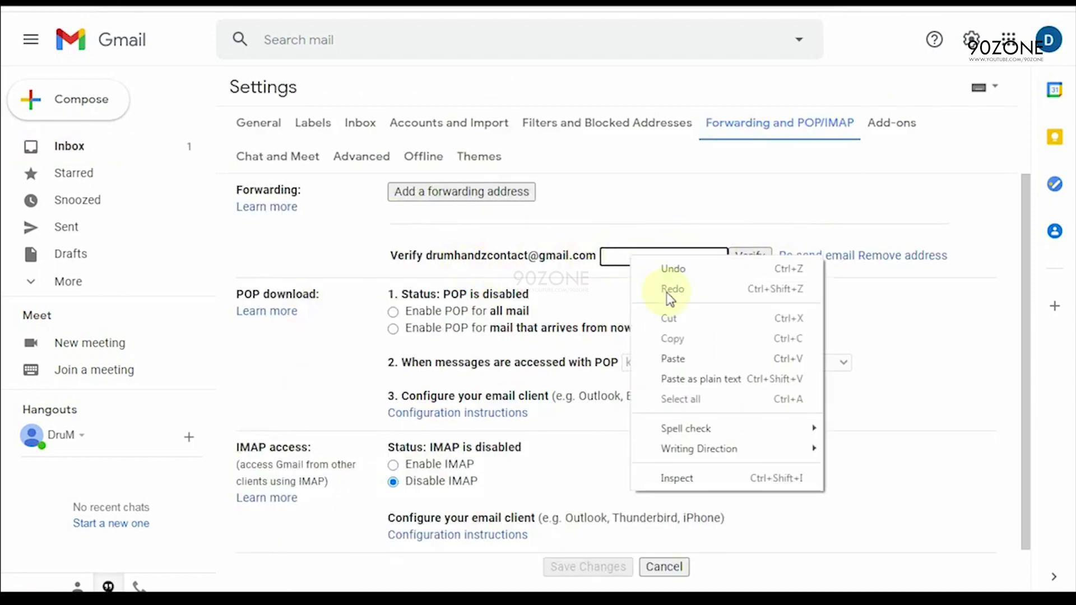
{"action": "left_click", "coordinate": [671, 355]}
{"action": "left_click", "coordinate": [749, 258]}
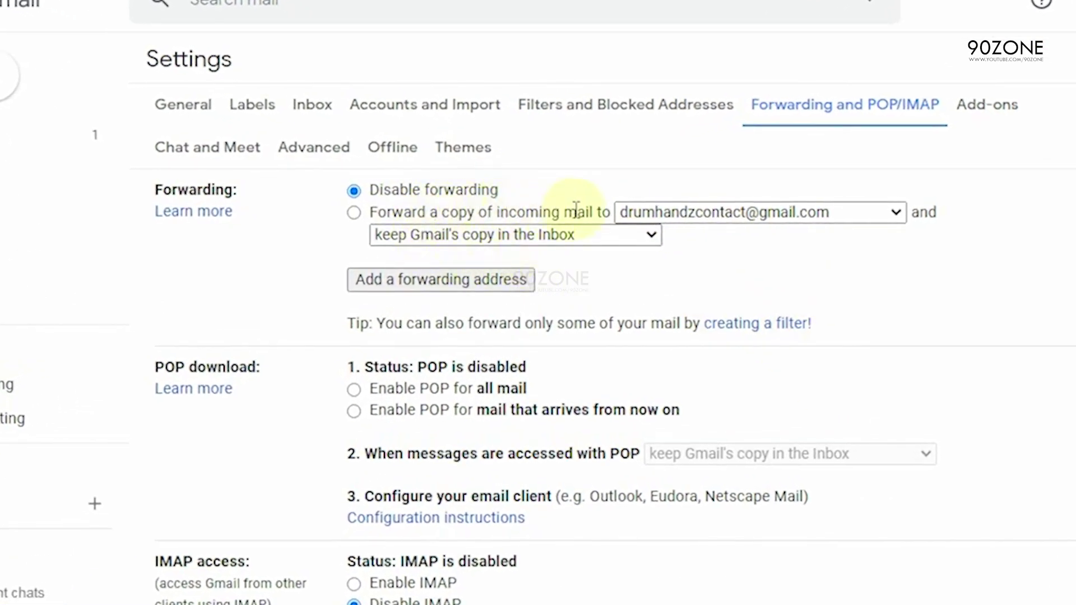
Step: Select 'Forward a copy of incoming mail to', keeping Gmail's copy in the Inbox
{"action": "left_click", "coordinate": [352, 217]}
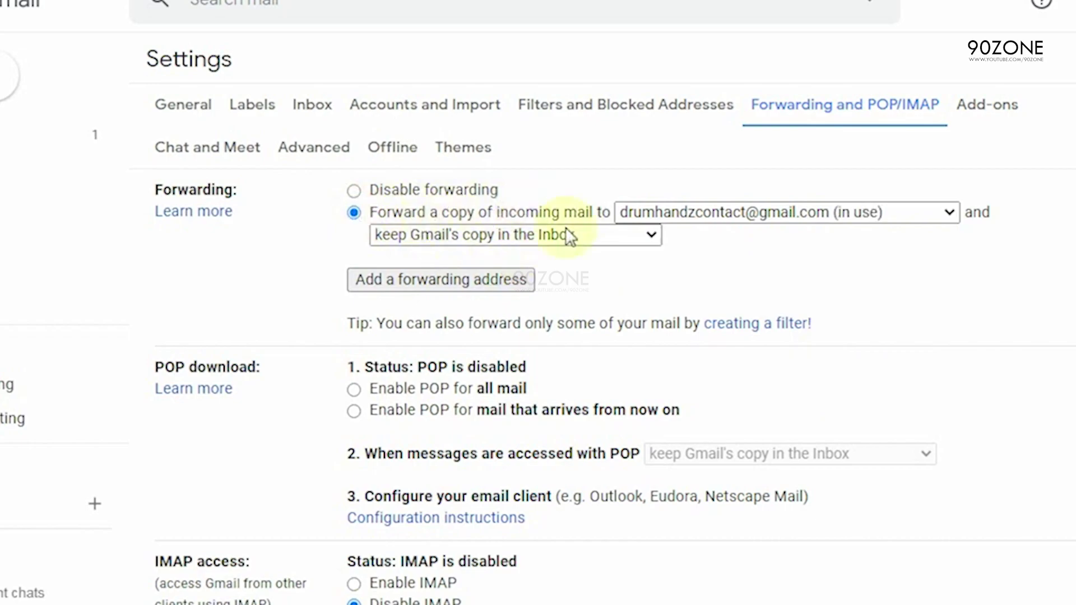